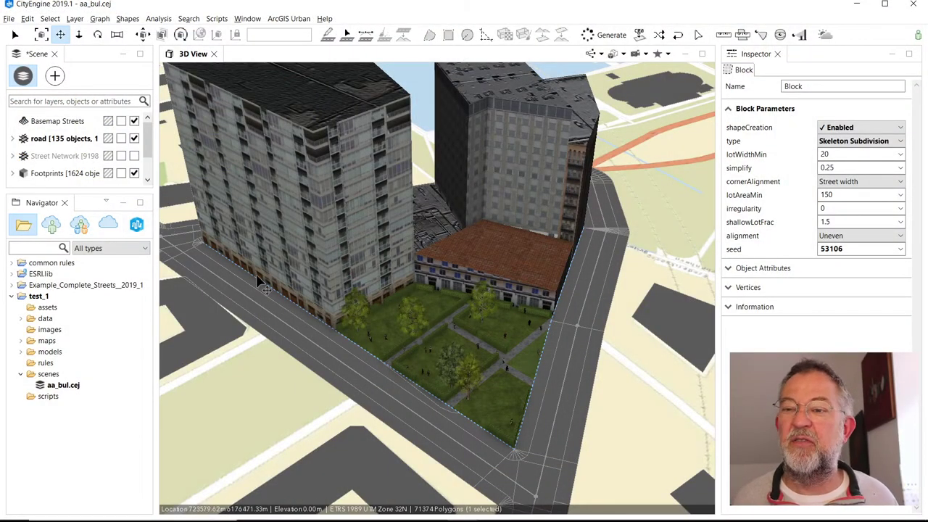
- Hide the Footprints layer and disable shape creation for the triangular block enclosed by the roads
click(134, 173)
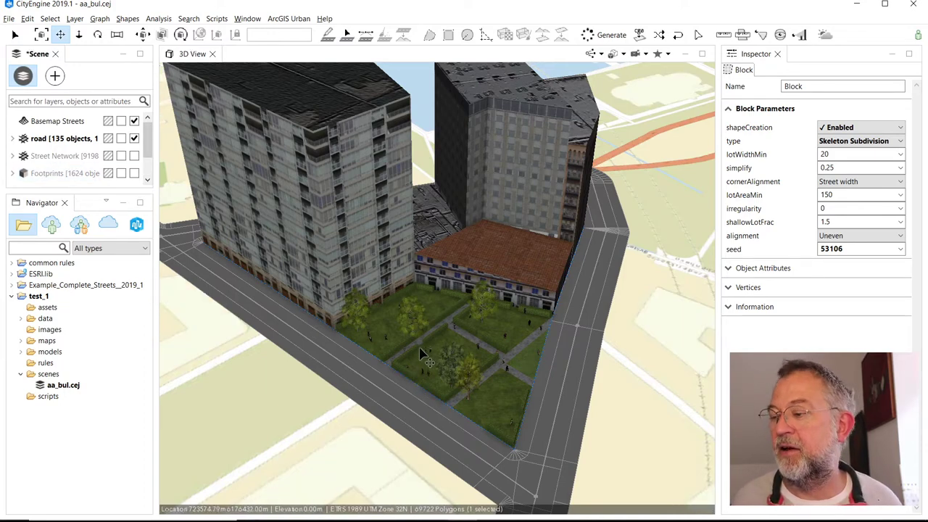
scroll(422, 353, down, 5)
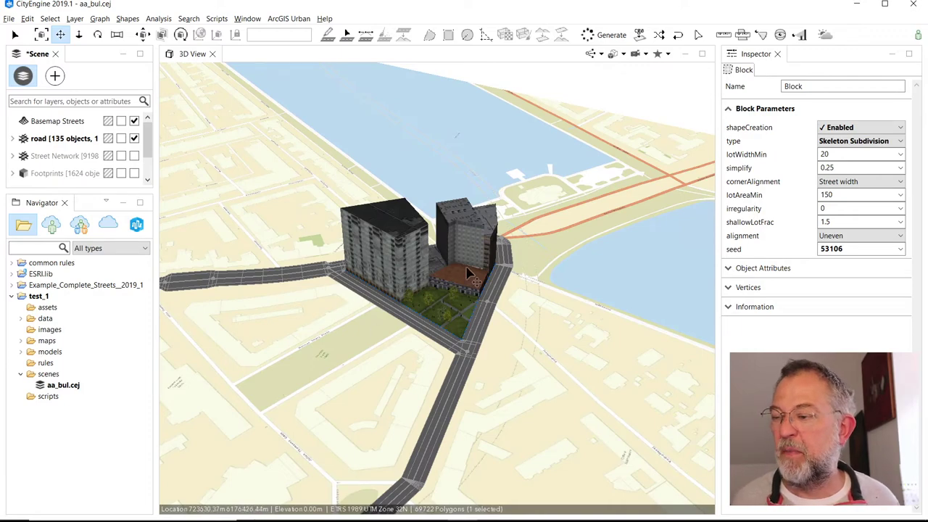
scroll(467, 339, up, 5)
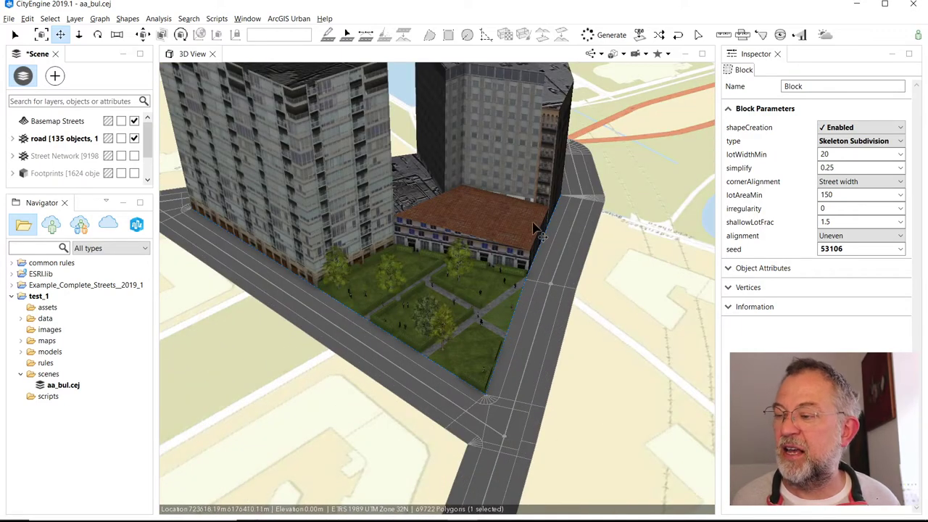
click(369, 441)
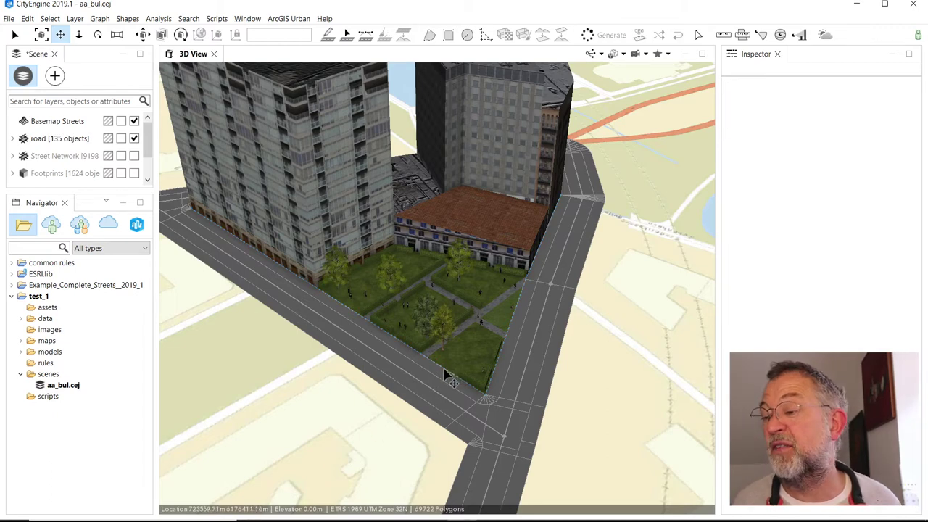
click(444, 374)
click(445, 373)
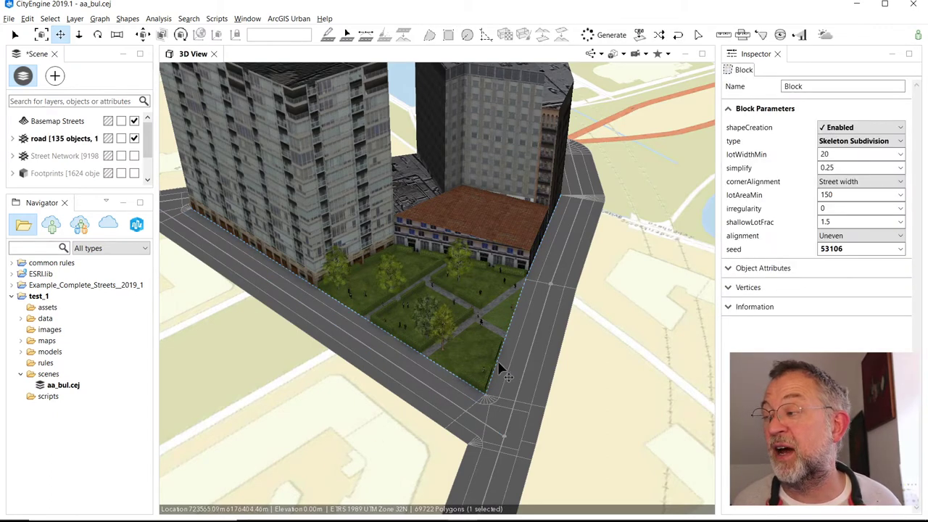
click(880, 127)
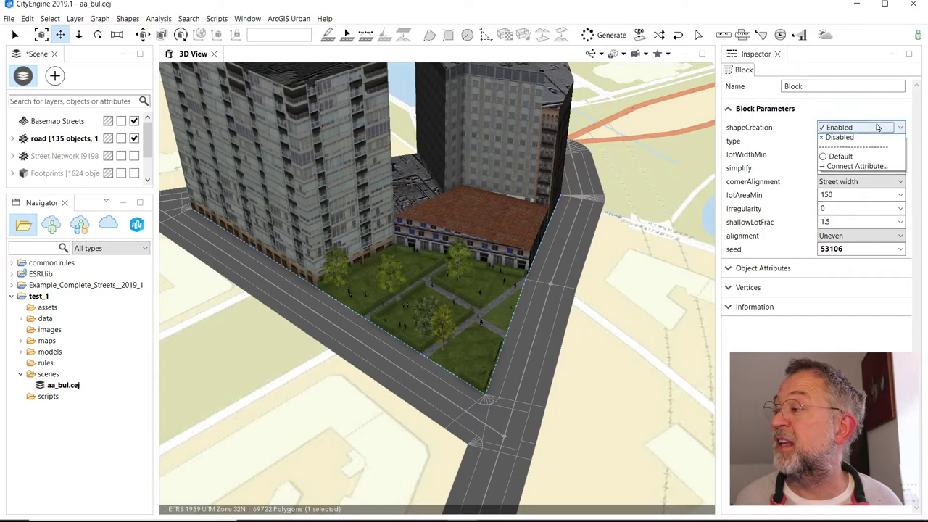
click(841, 149)
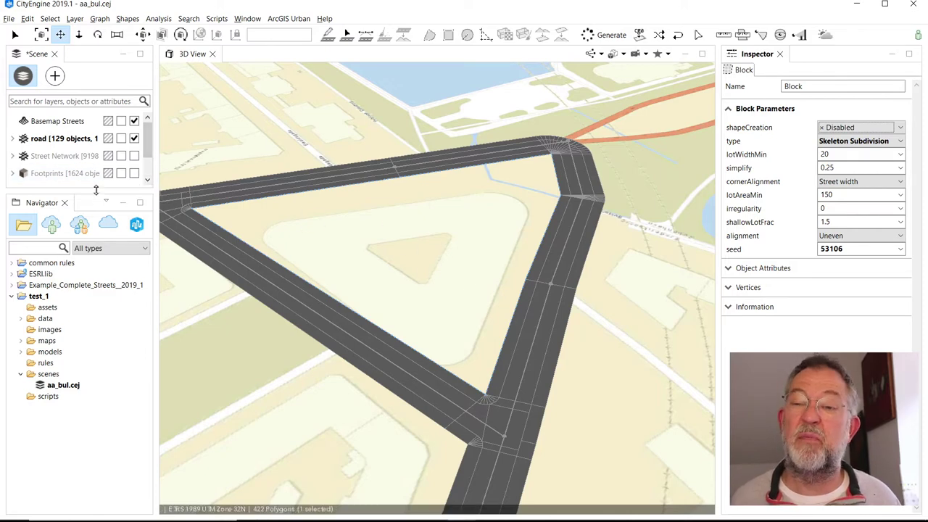
- Make the Footprints layer visible in the scene
click(134, 172)
scroll(404, 276, down, 3)
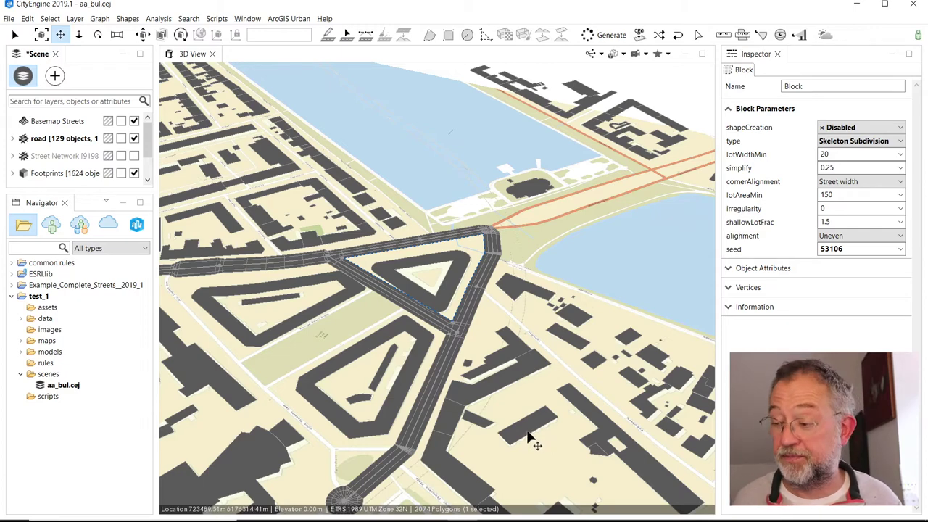
scroll(528, 435, up, 5)
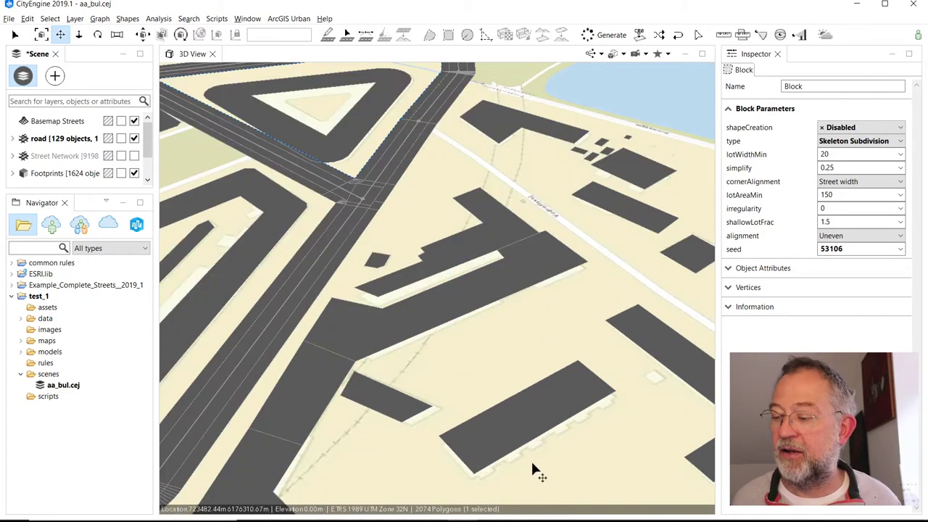
scroll(549, 461, down, 3)
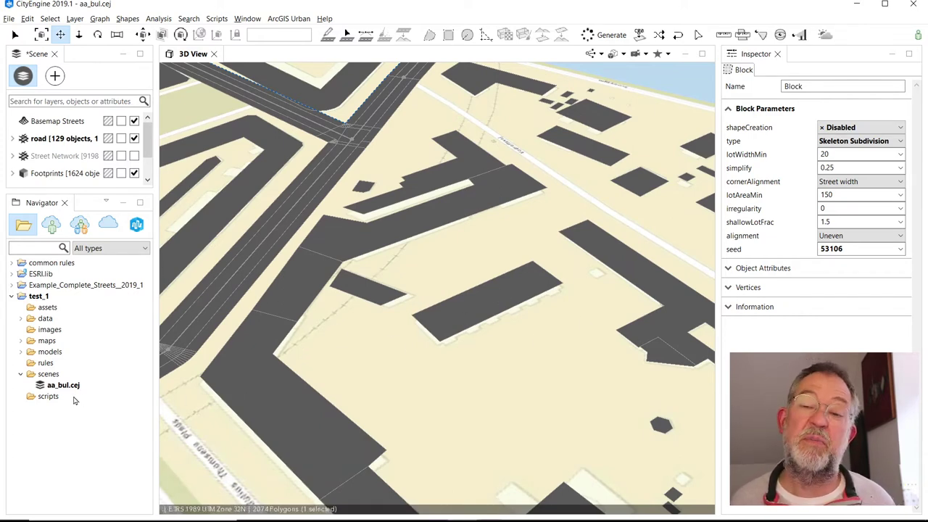
- Assign the Building_From_OpenStreetMap rule from ESRI.lib's Buildings rules to the detached rectangular footprint east of the road
click(11, 274)
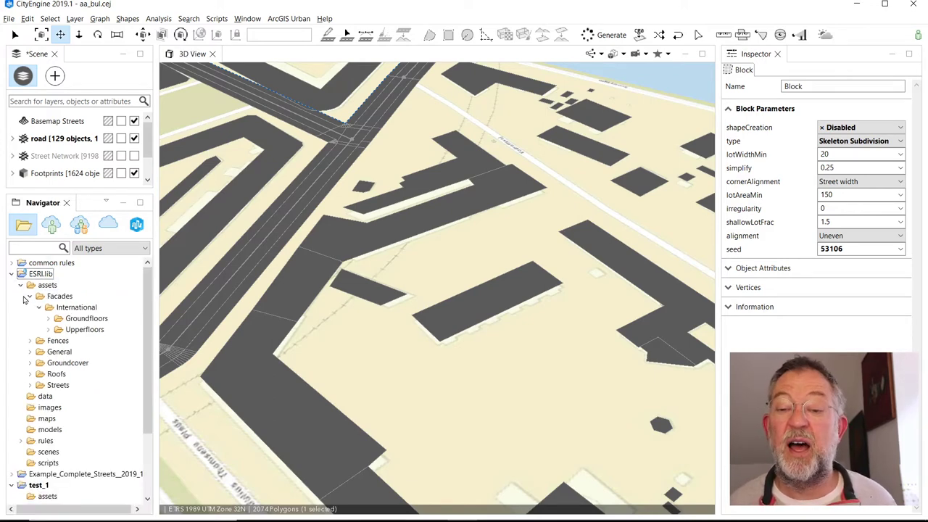
click(30, 296)
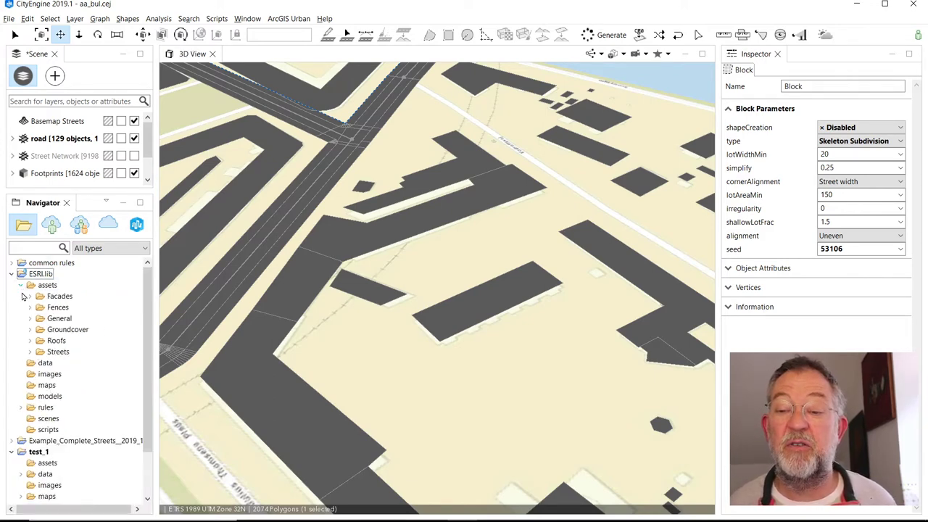
click(20, 407)
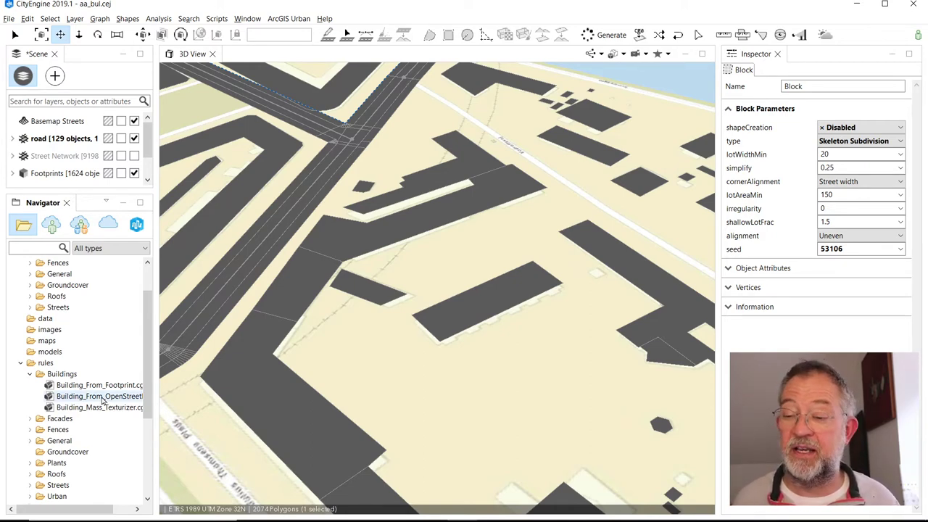
drag(104, 401, 466, 309)
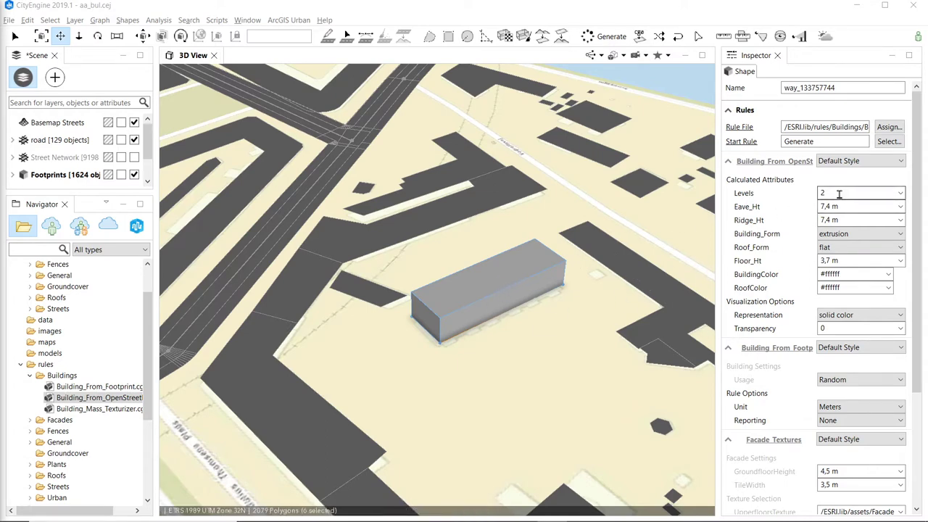
- Set the generated building's Levels to 4 and its Floor_Ht to 5 m
double_click(841, 194)
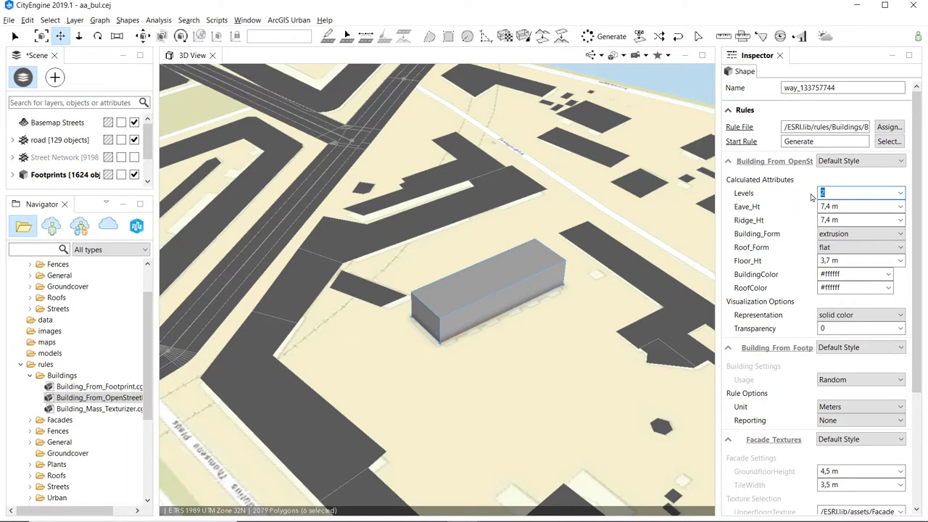
text(4)
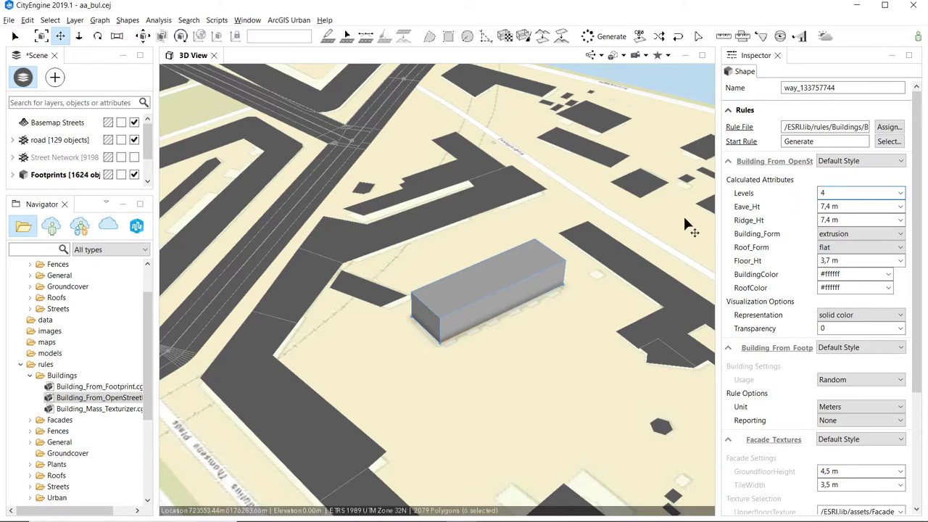
key(Return)
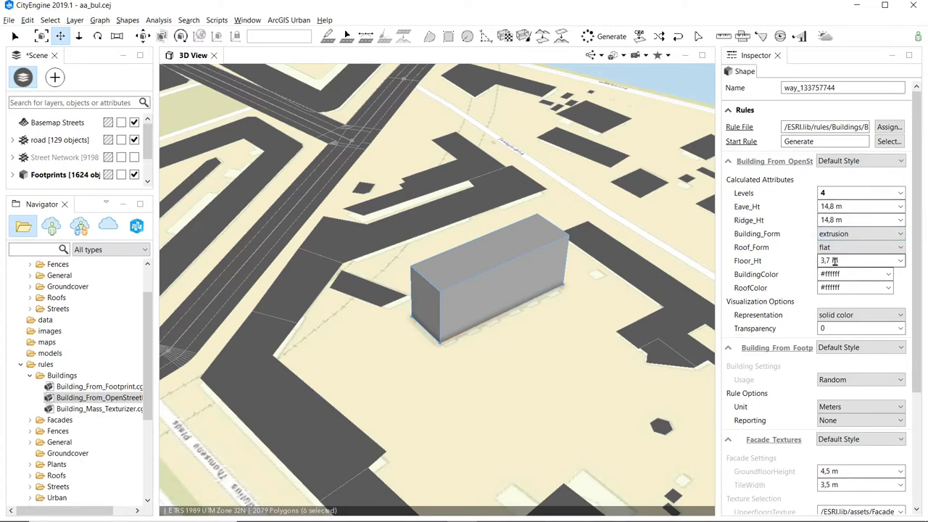
click(830, 261)
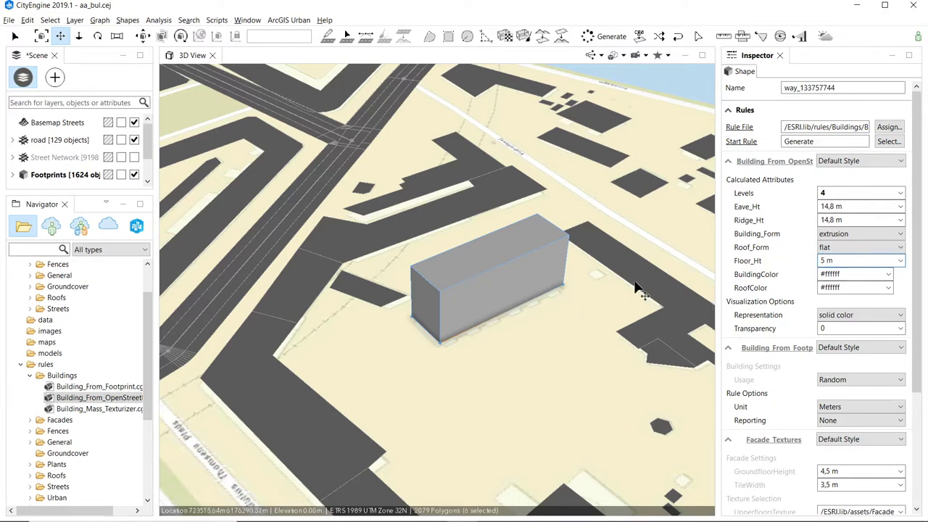
key(Tab)
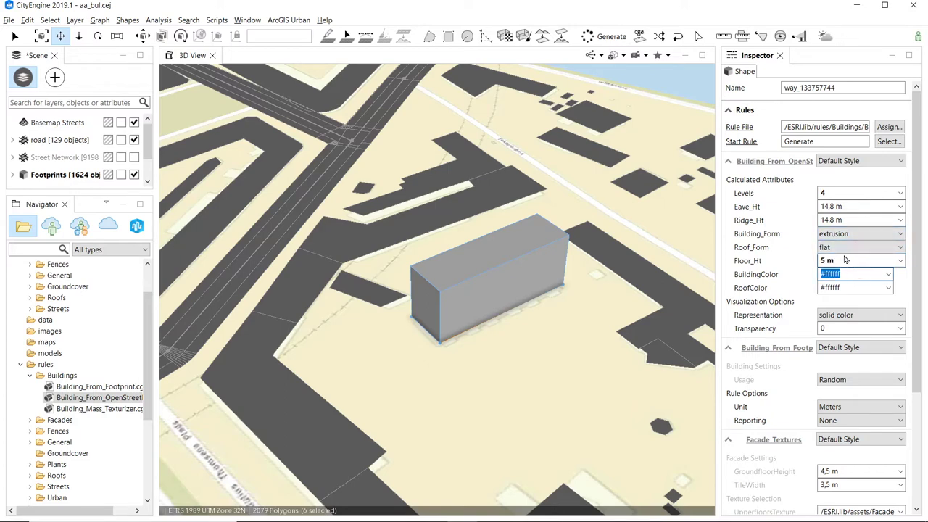
- Set the building's Floor_Ht to 3,7 m
click(838, 260)
double_click(887, 264)
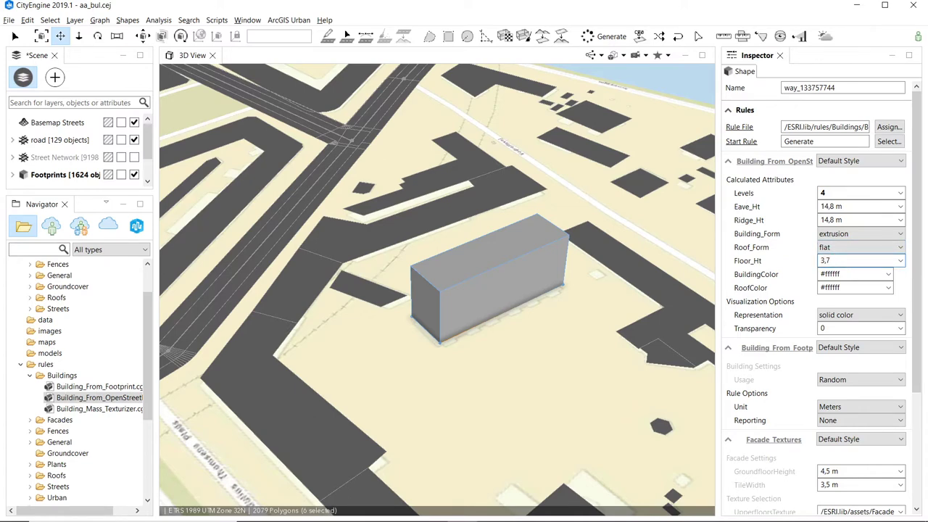
double_click(871, 265)
text(3,7)
key(Return)
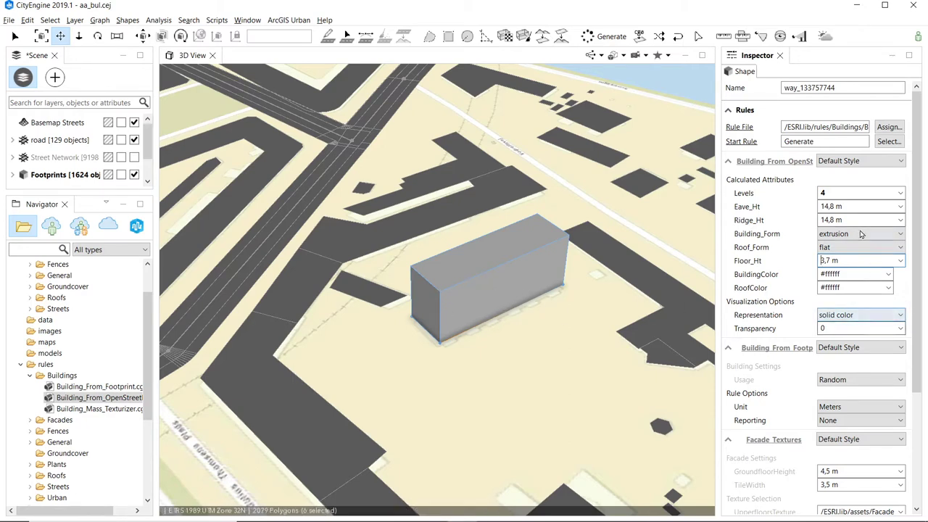
- Set the building's Roof_Form to gable
click(868, 253)
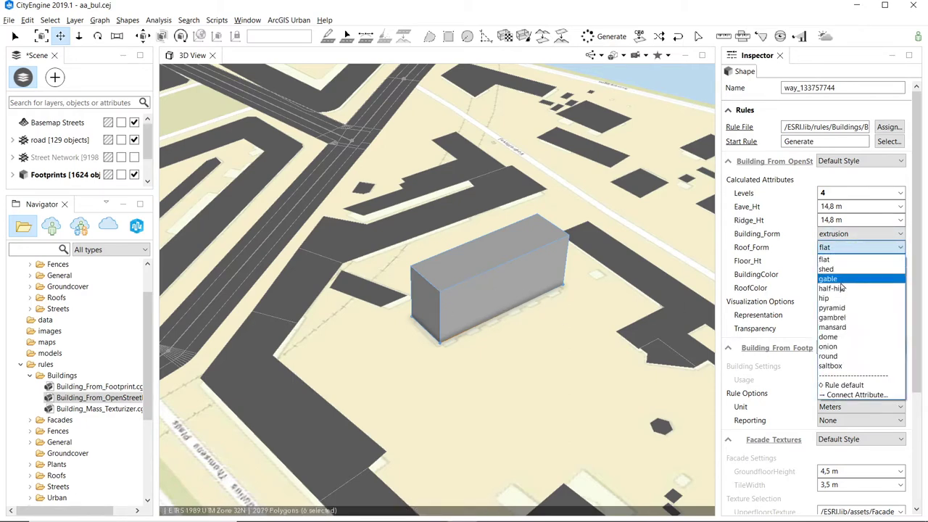
click(838, 282)
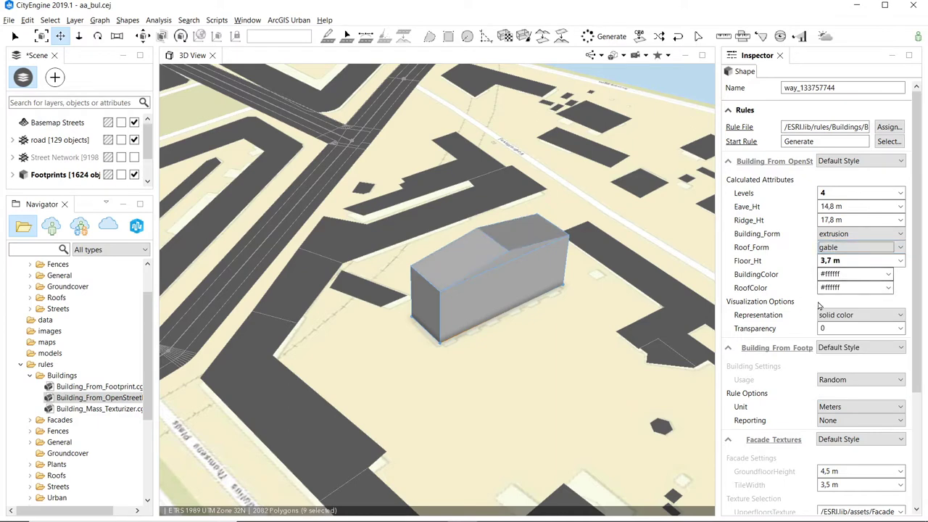
click(846, 247)
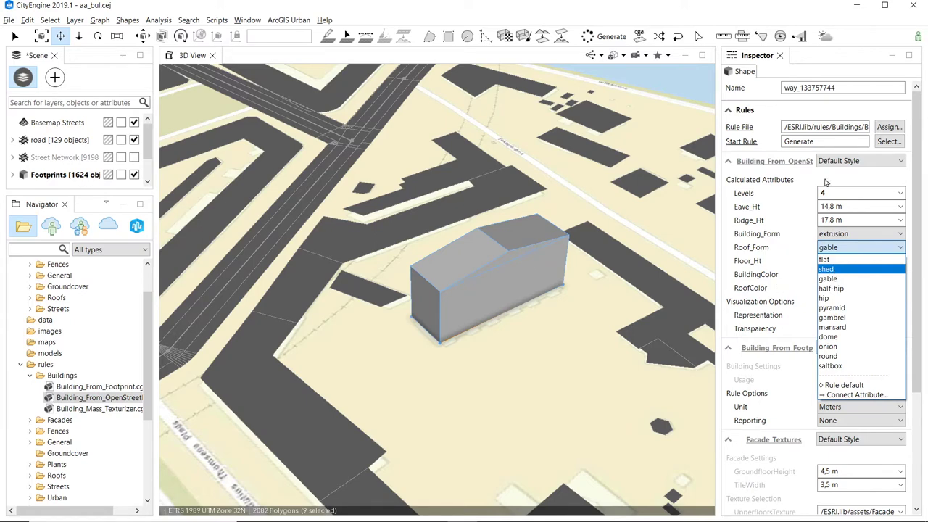
click(821, 183)
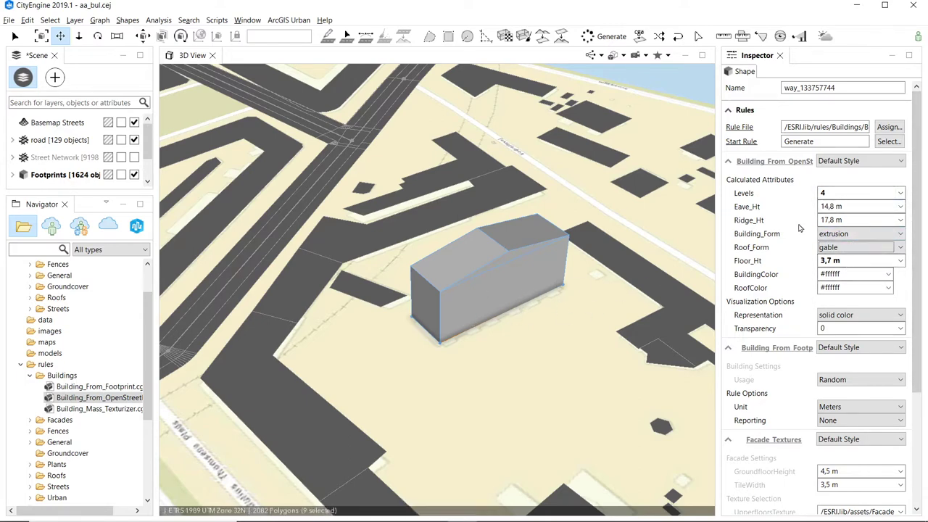
double_click(819, 193)
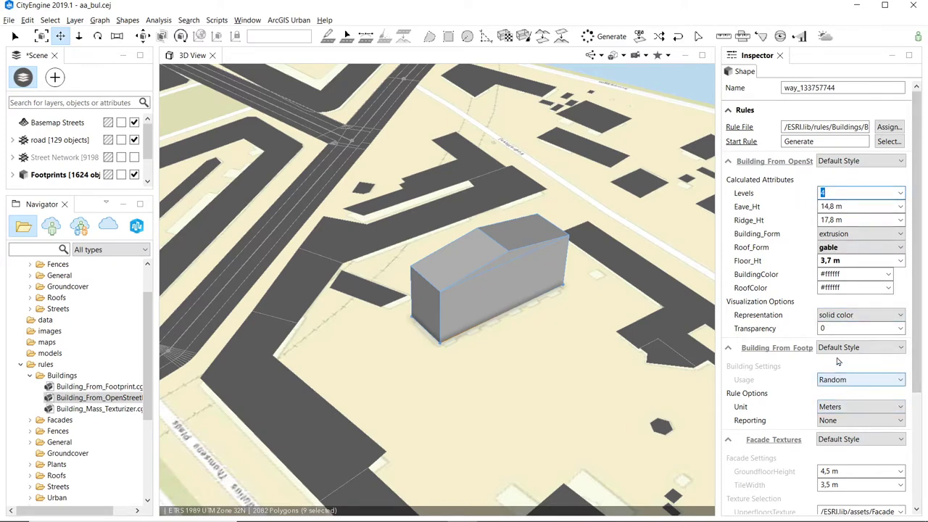
- Set the building's Representation to realistic with facade textures and inspect its long facade up close
click(842, 316)
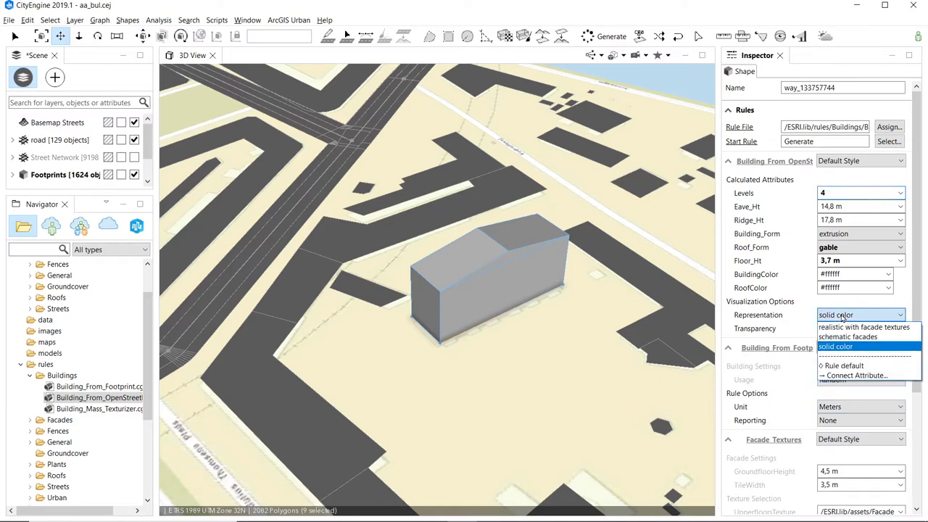
click(855, 327)
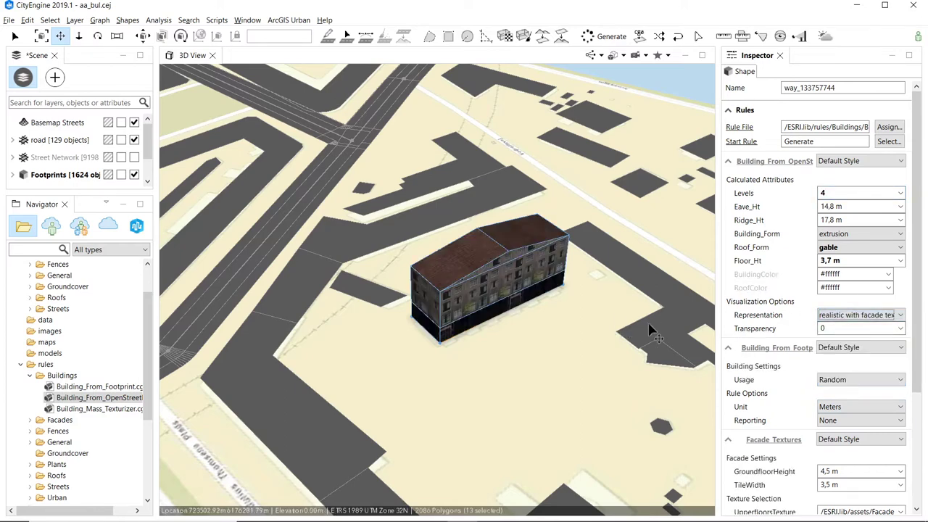
scroll(512, 320, up, 5)
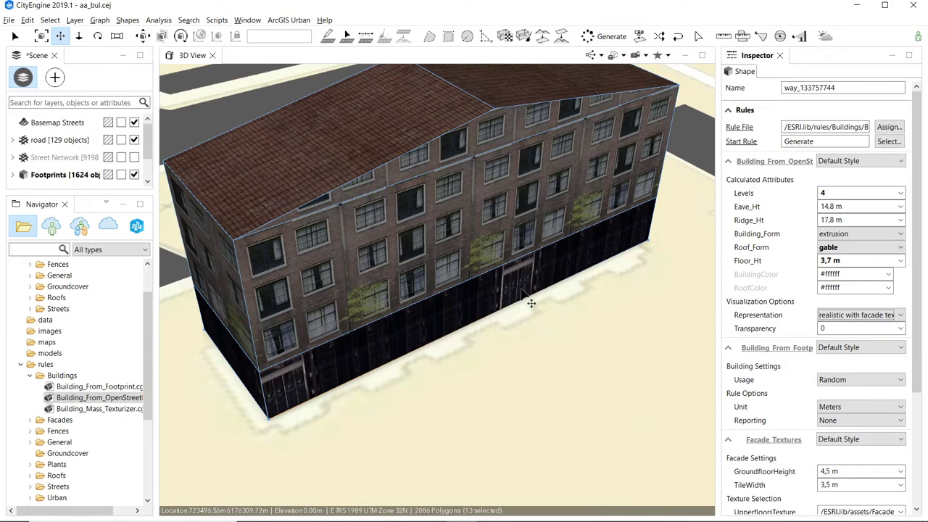
alt+drag(512, 274, 458, 243)
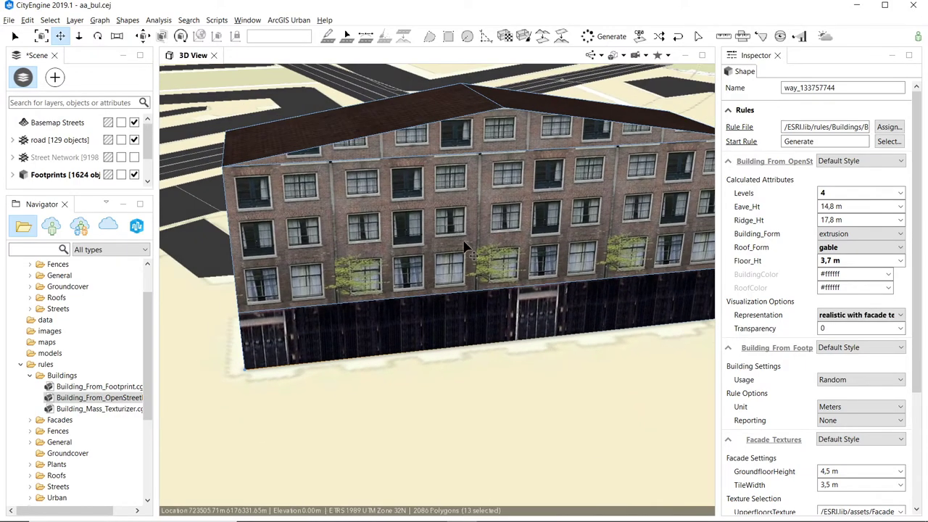
- Set the building's Usage to Office and its Roof_Form to mansard
click(847, 381)
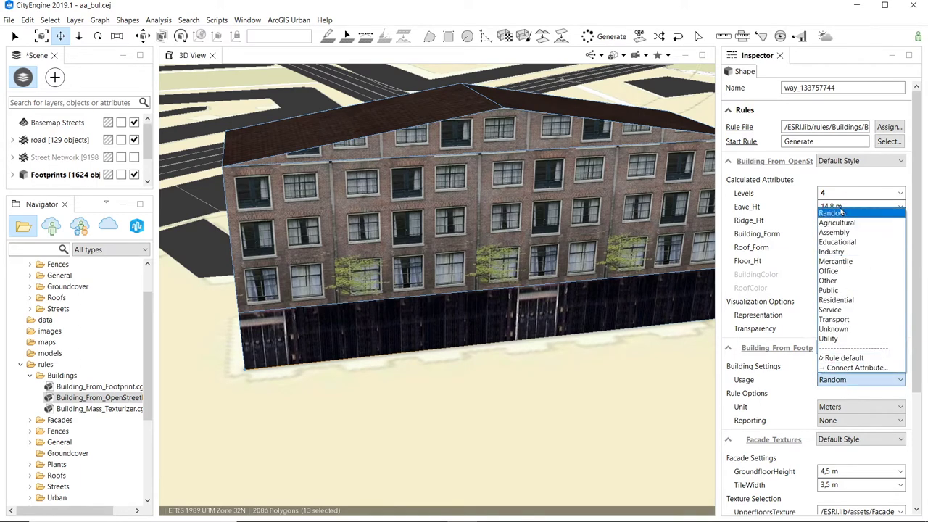
click(842, 270)
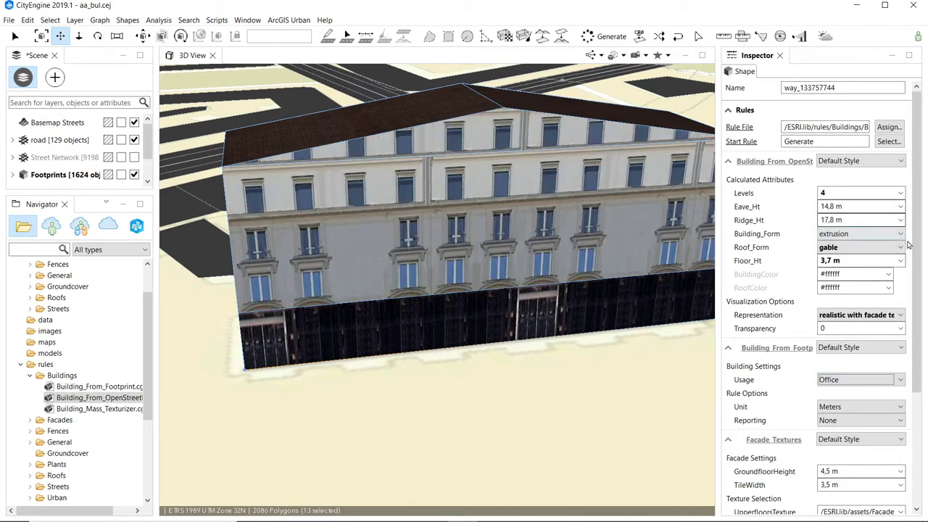
click(893, 250)
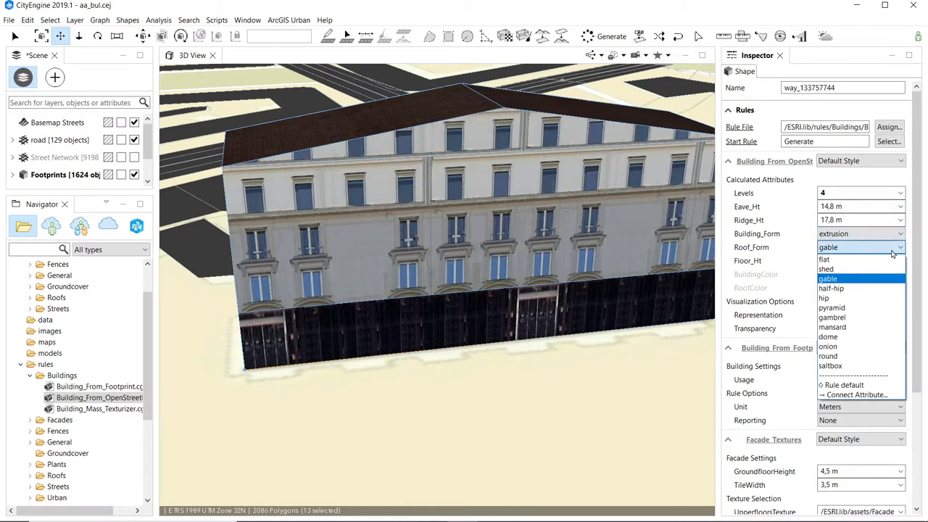
click(843, 327)
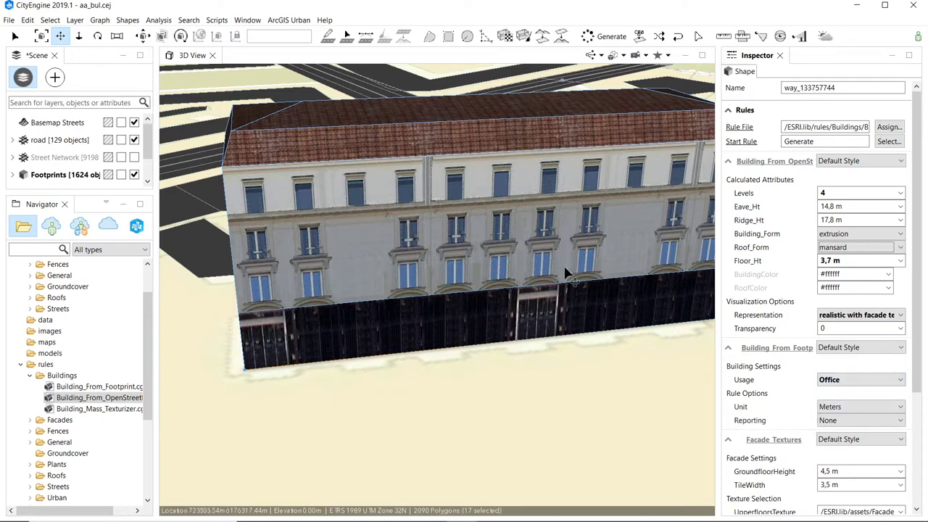
- Set the building's Usage to Industry, and change it to Mercantile
click(859, 382)
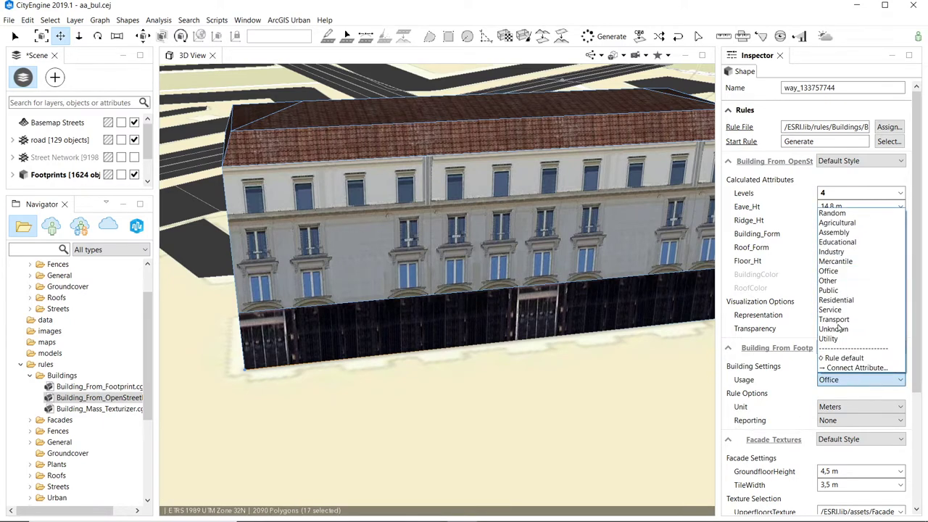
click(844, 251)
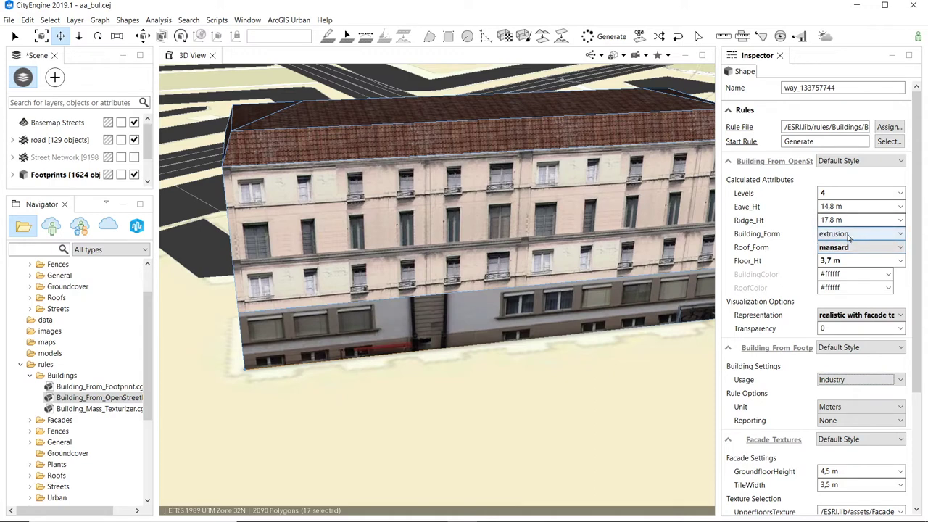
click(856, 379)
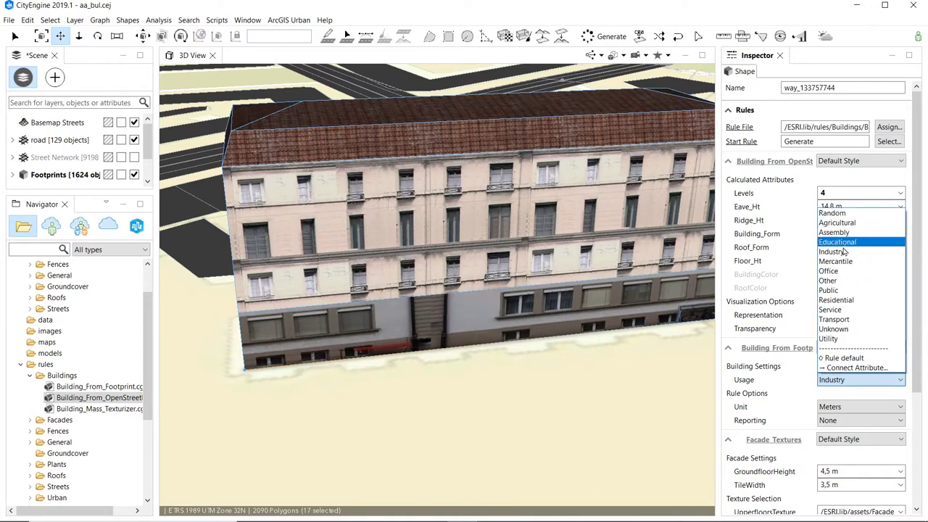
click(841, 261)
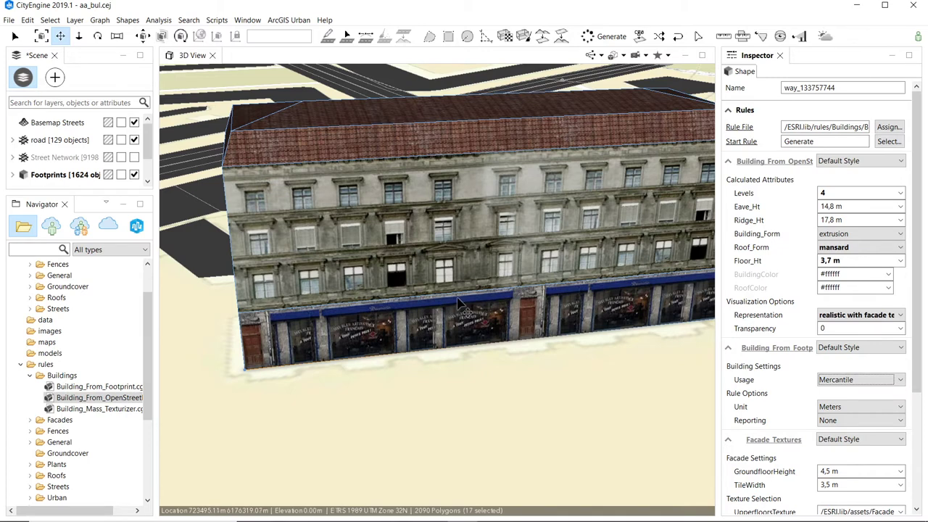
- Set the building's Levels to 1 and its Roof_Form to flat
click(824, 193)
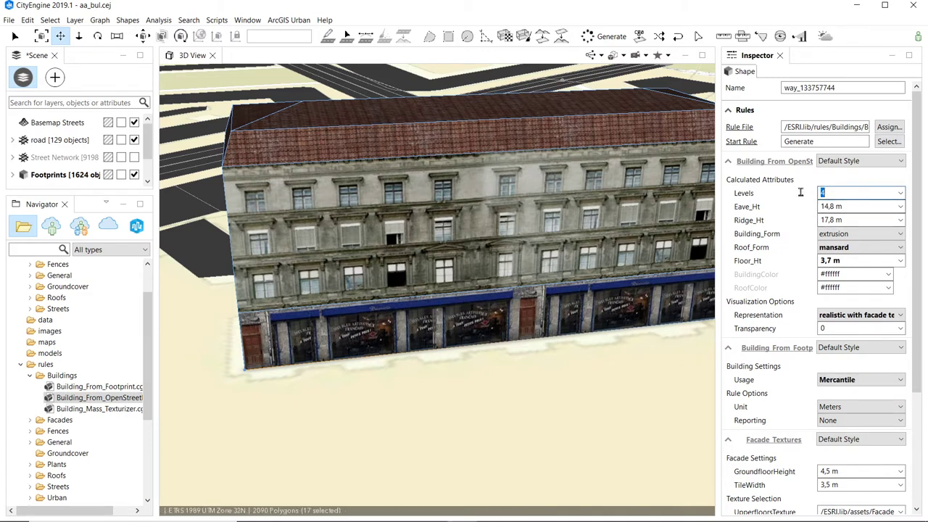
text(1)
click(858, 207)
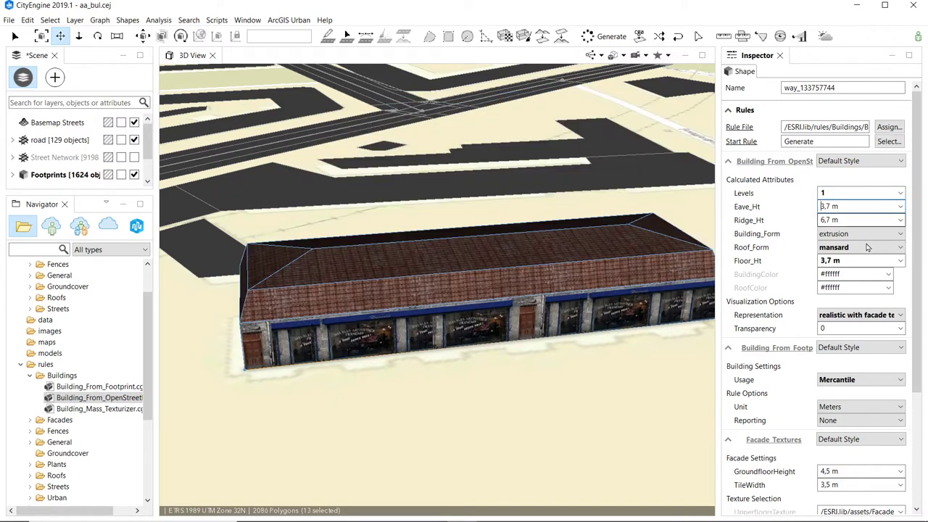
click(862, 248)
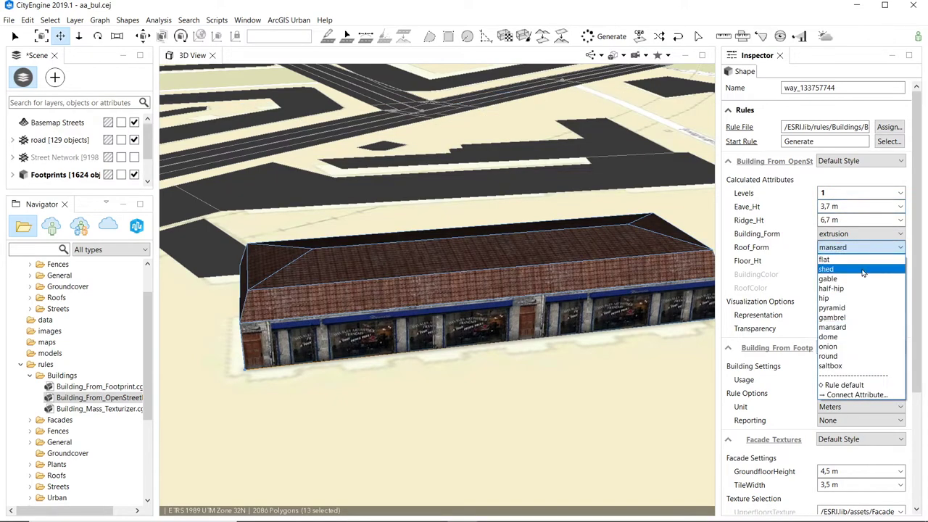
click(858, 261)
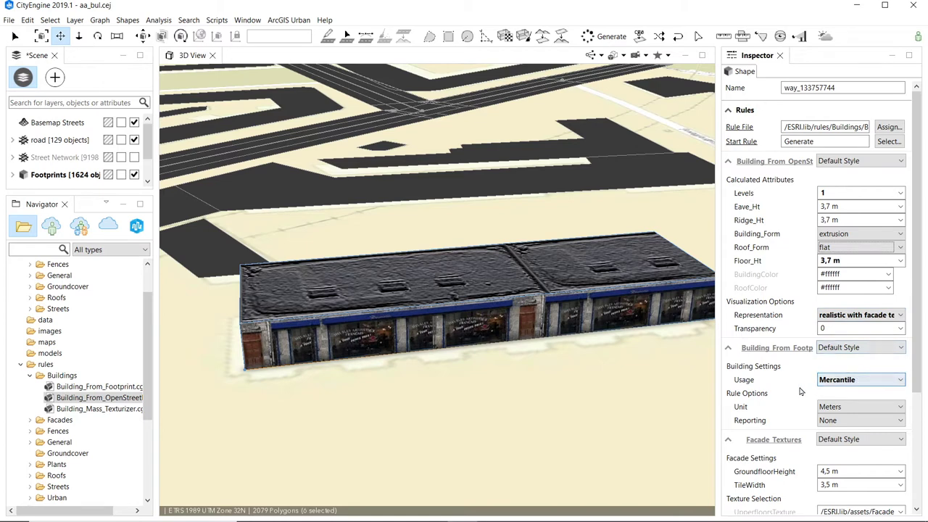
click(850, 383)
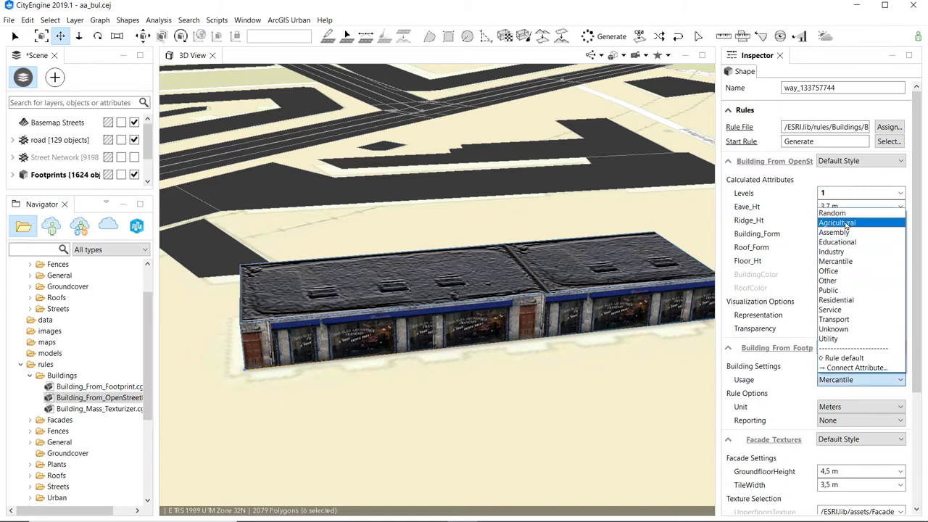
click(852, 380)
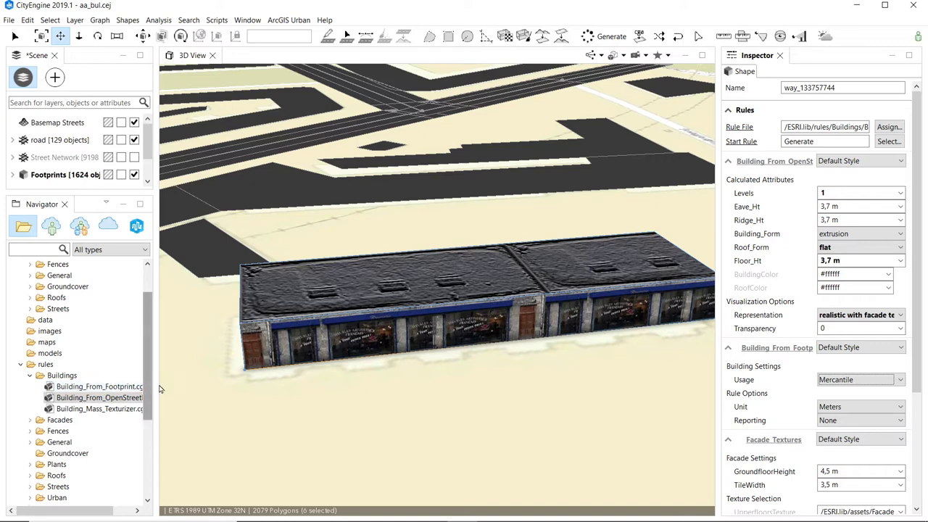
- Open the rule file Building_From_Footprint.cga from the rules' Buildings folder and enlarge the code editor in both directions
drag(154, 392, 210, 395)
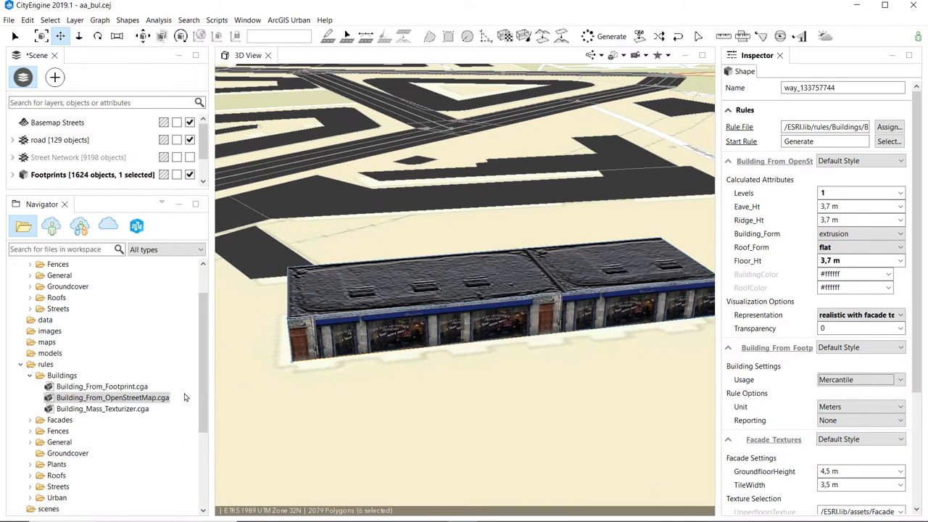
double_click(124, 390)
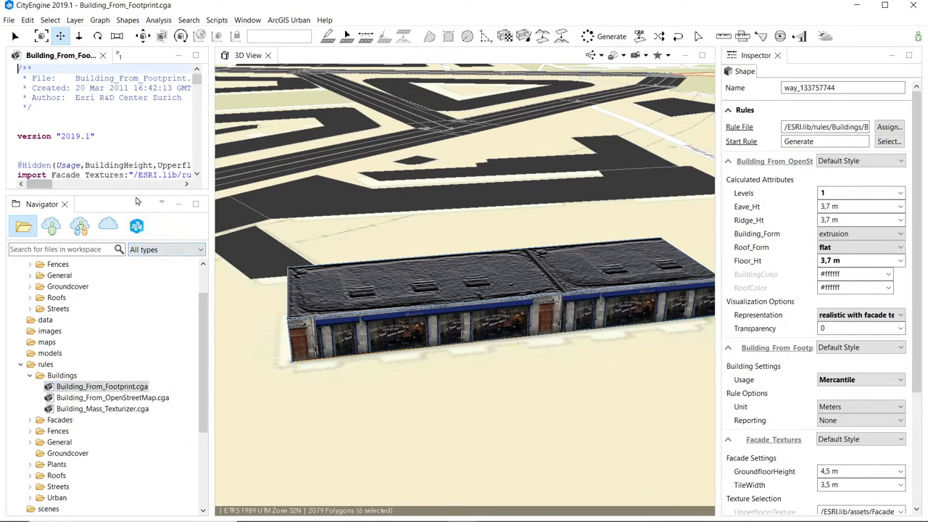
drag(132, 191, 132, 337)
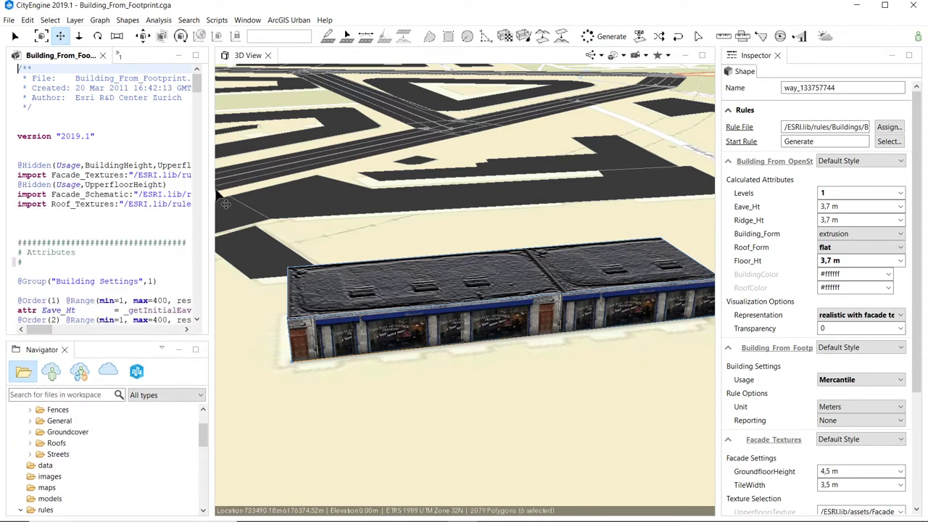
drag(210, 197, 314, 197)
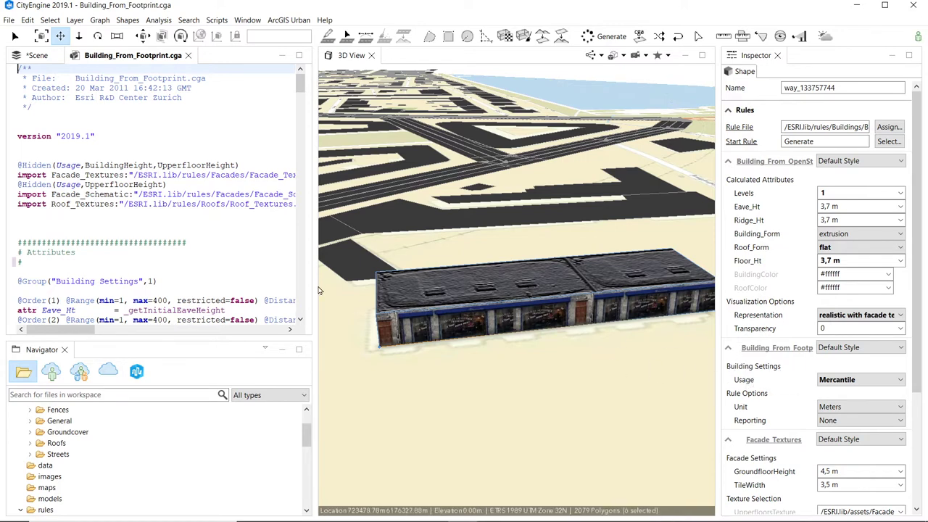
scroll(224, 252, down, 1)
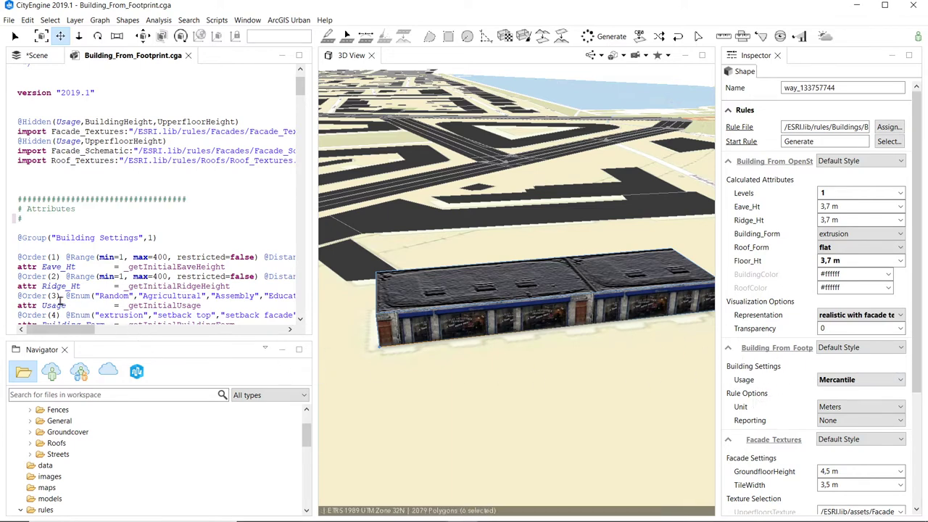
click(139, 294)
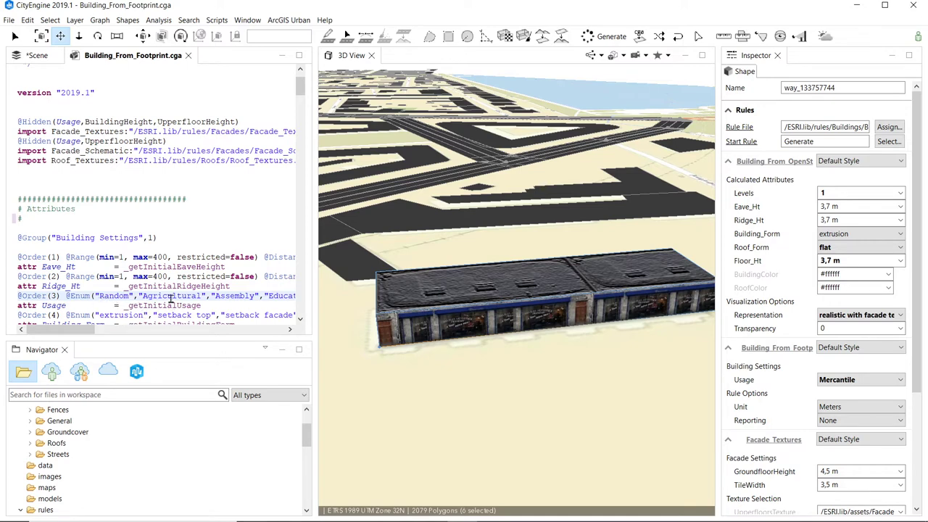
text(")
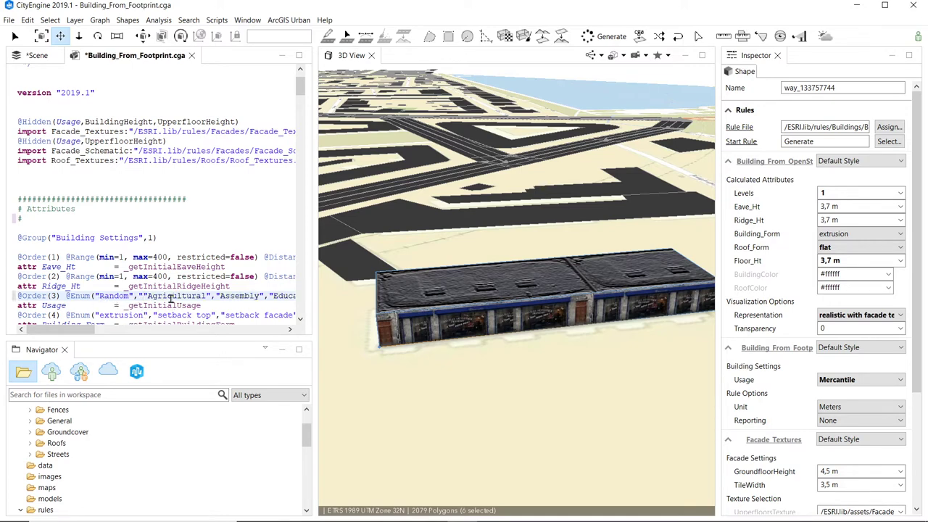
text(RUC")
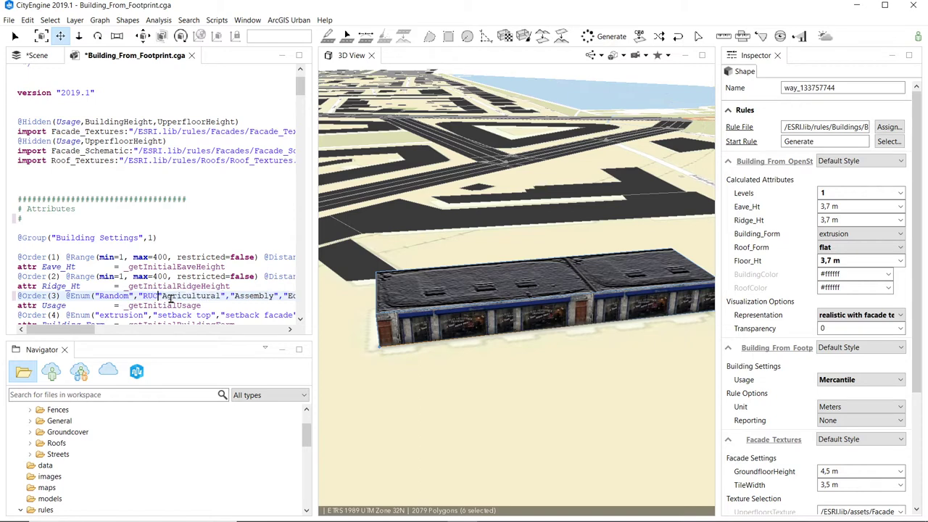
text(,")
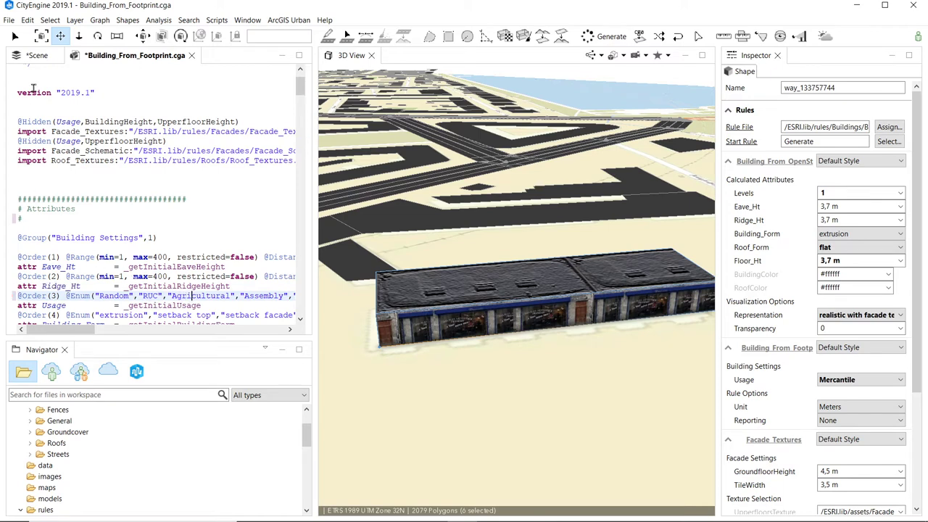
- Save the edited rule file and set the building's Usage to RUC
click(9, 20)
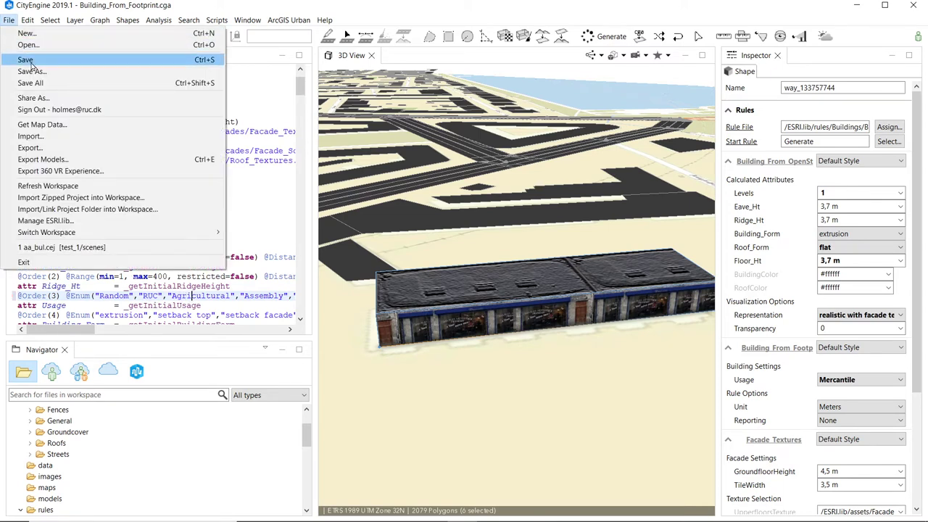
click(31, 63)
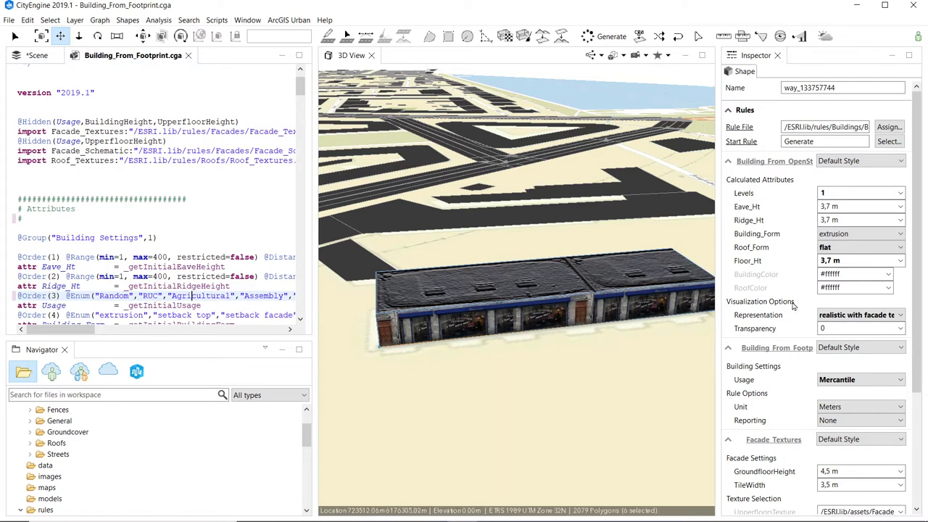
click(856, 383)
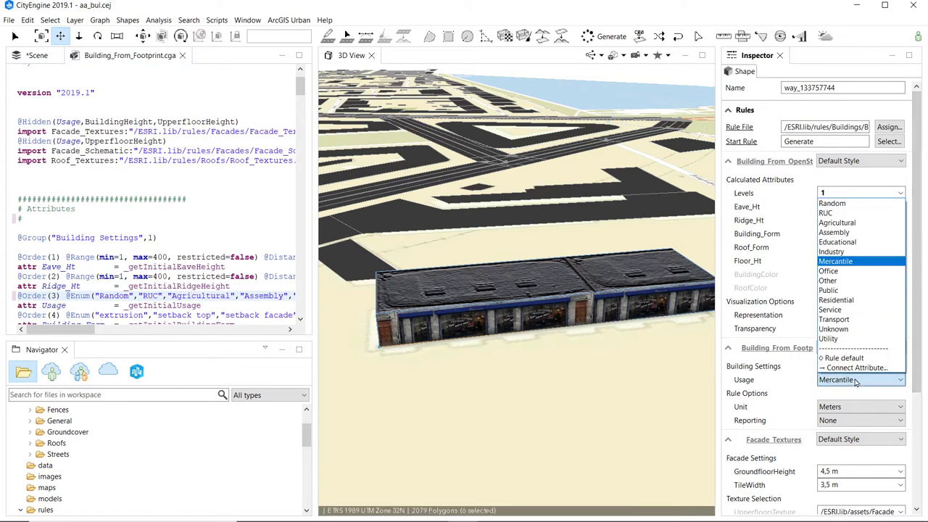
click(859, 214)
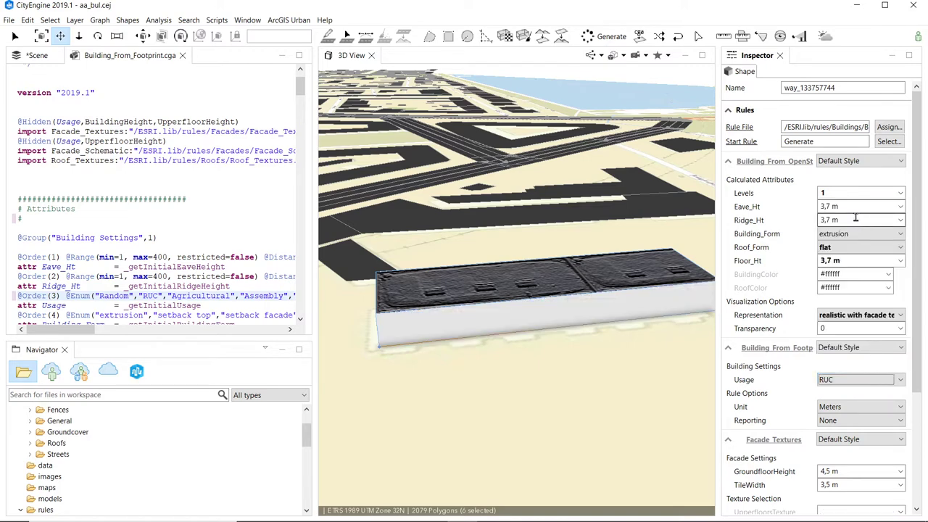
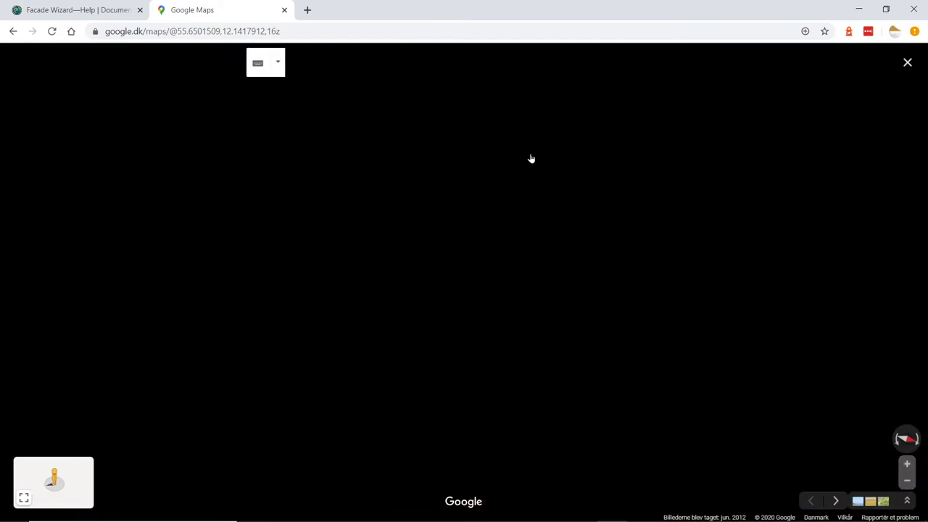
- Examine the facade with the blue double door in the Street View image at Roskilde Universitet
scroll(483, 336, up, 3)
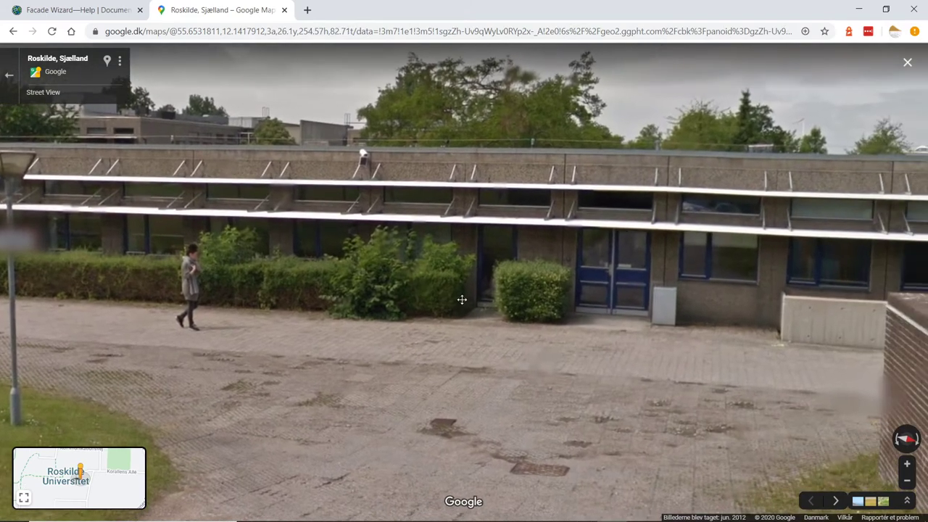
drag(462, 299, 210, 327)
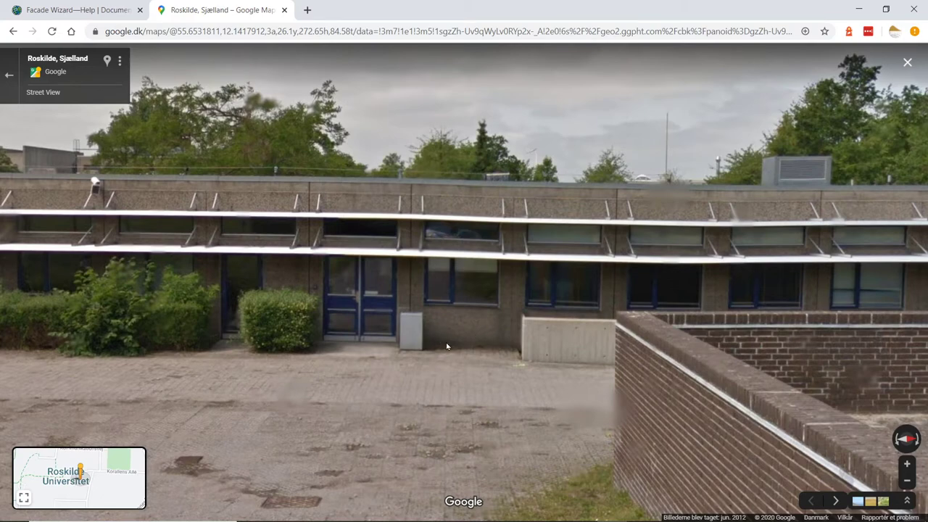
- Switch back to CityEngine and set the facade's GroundfloorHeight to 3,7 m
key(alt+Tab)
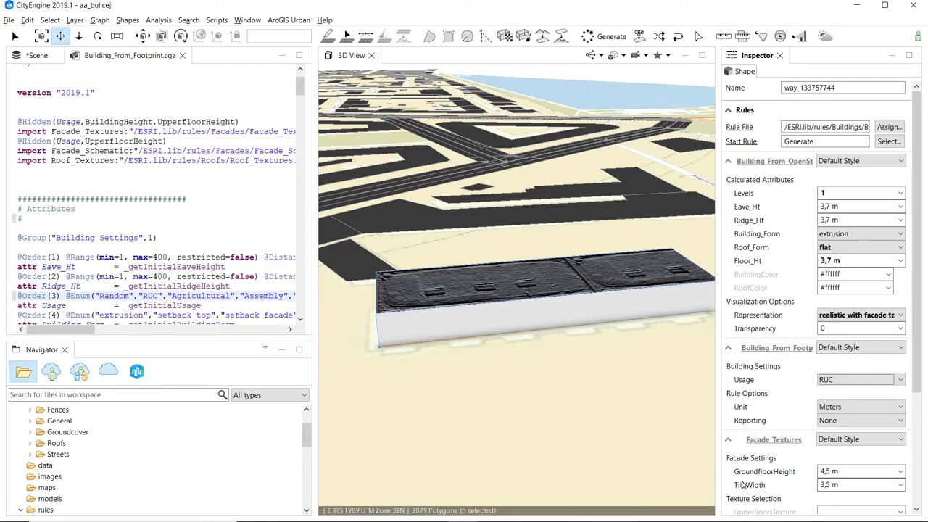
click(824, 471)
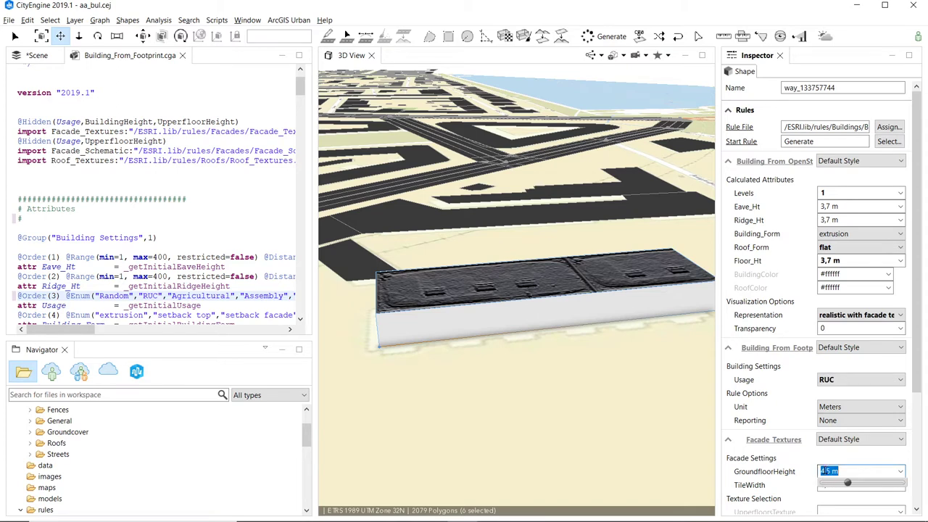
click(848, 484)
text(3,7)
key(Return)
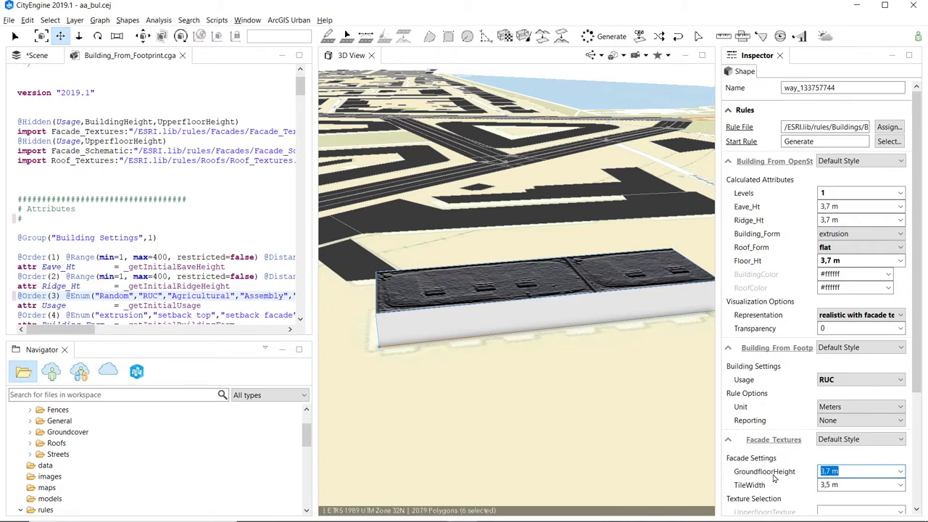
- Switch to the browser's Street View, snip the facade section with the blue double door and adjacent window, and open it in Klip og skitsér
key(alt+Tab)
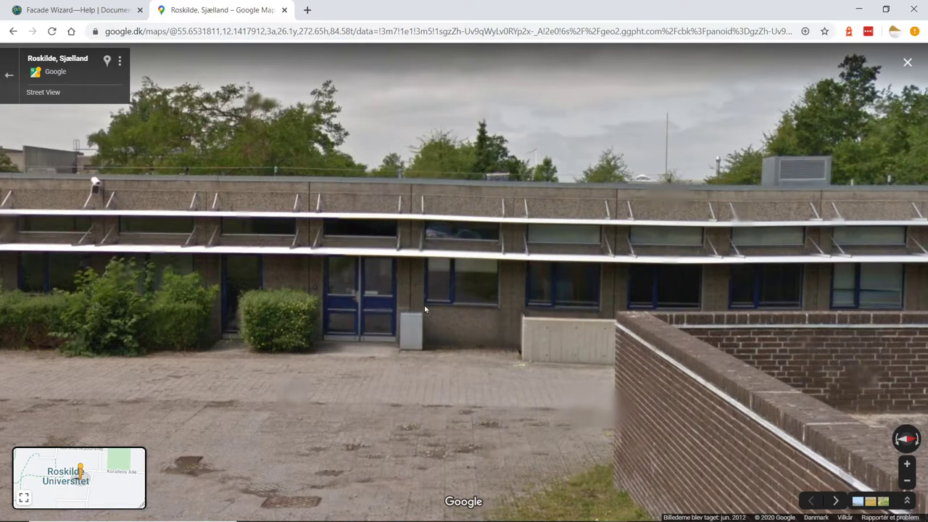
scroll(425, 350, up, 2)
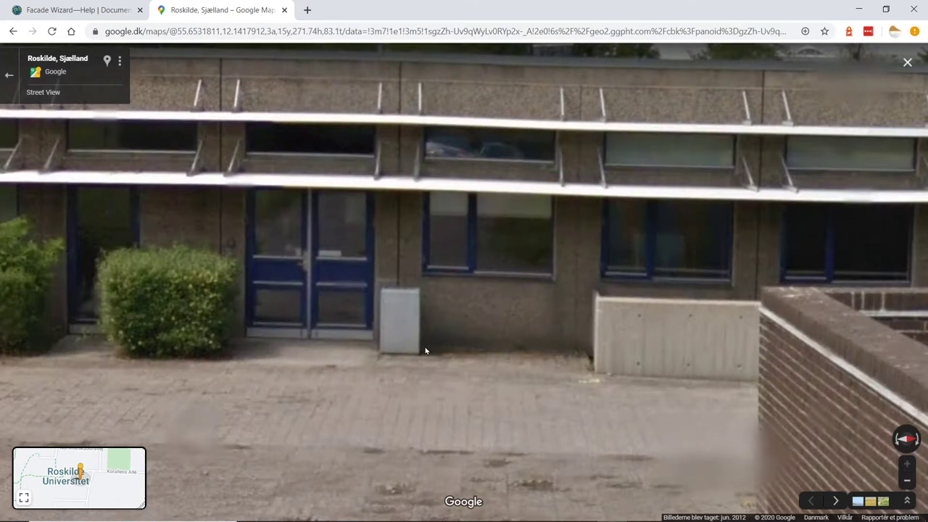
drag(417, 257, 424, 304)
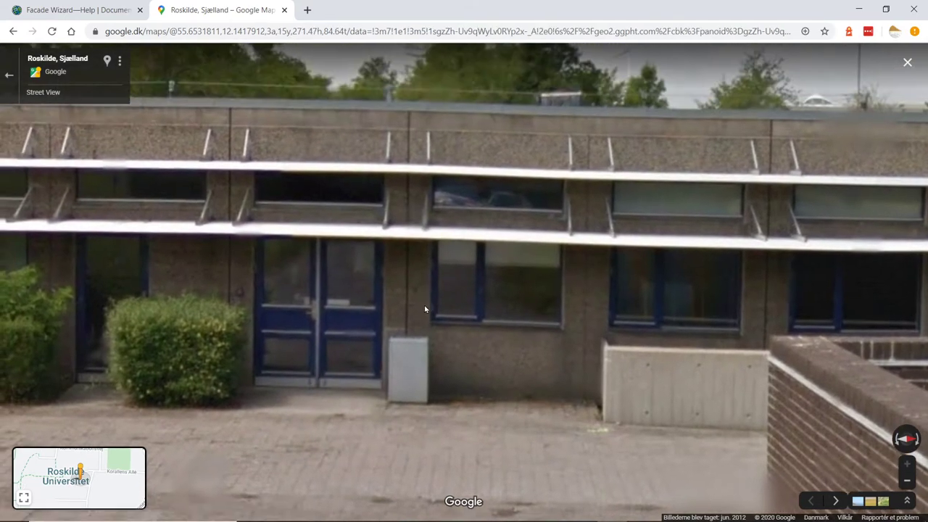
key(super+shift+s)
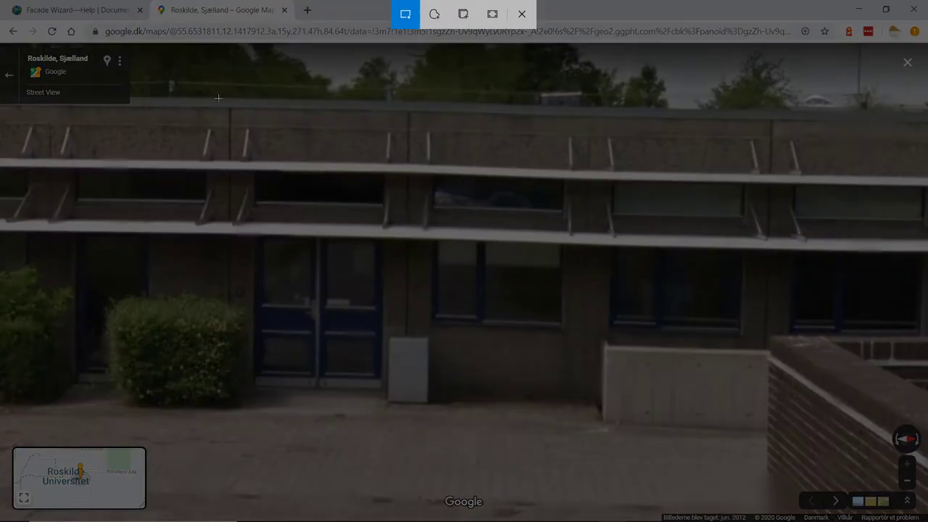
mouse_move(212, 76)
mouse_down()
mouse_move(254, 425)
mouse_move(528, 442)
mouse_move(638, 456)
mouse_move(630, 462)
mouse_up()
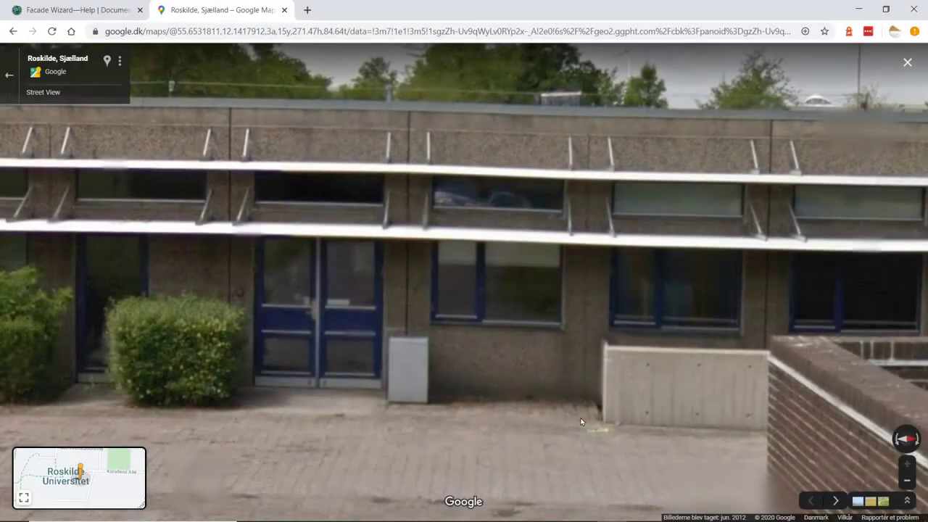
click(702, 441)
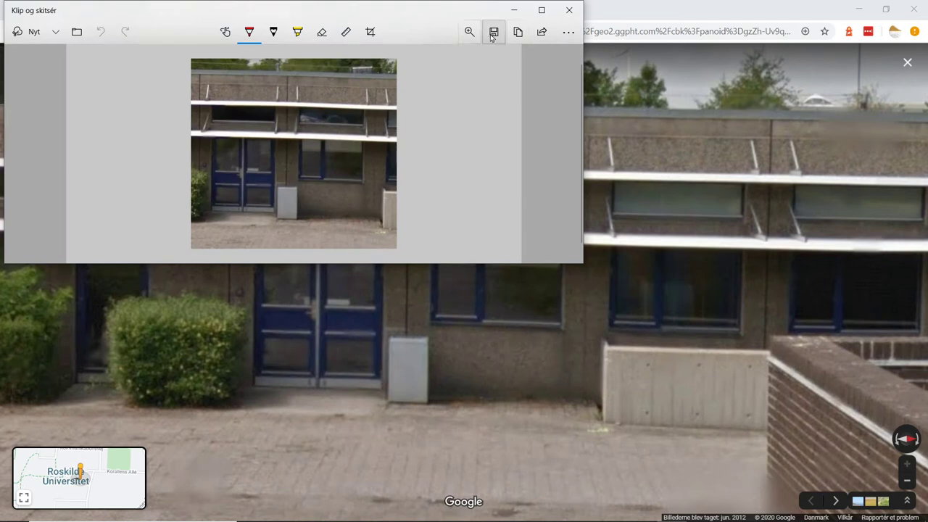
- Save the facade snip as ruc.jpg in the Pictures\facade folder and close Klip og skitsér
click(492, 34)
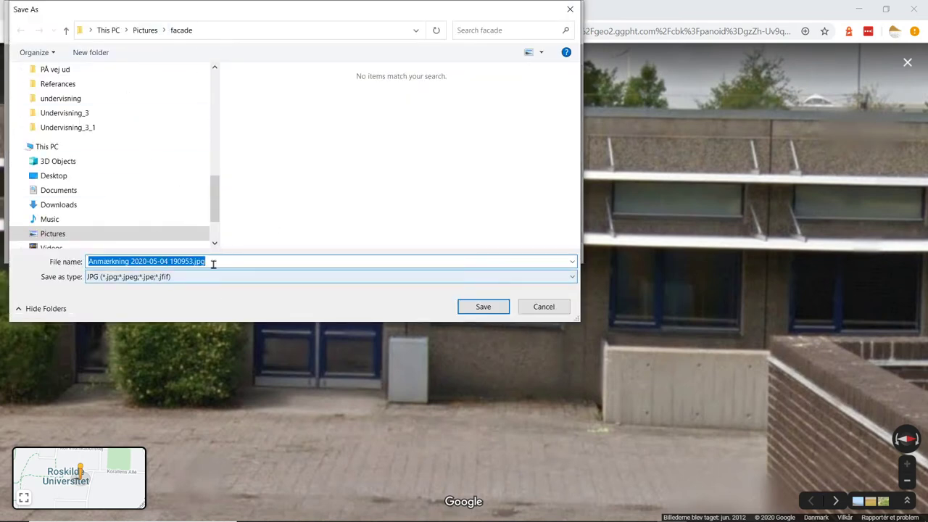
drag(193, 261, 16, 250)
text(rud)
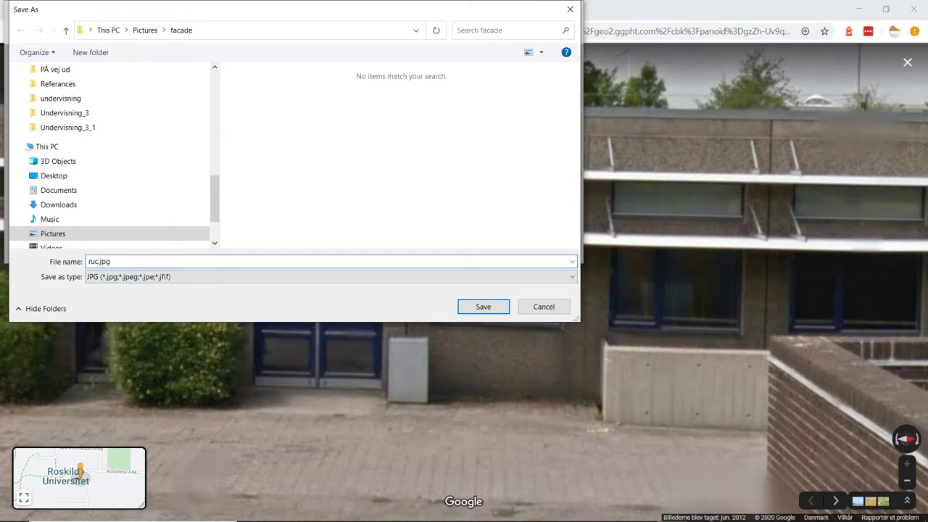
key(Return)
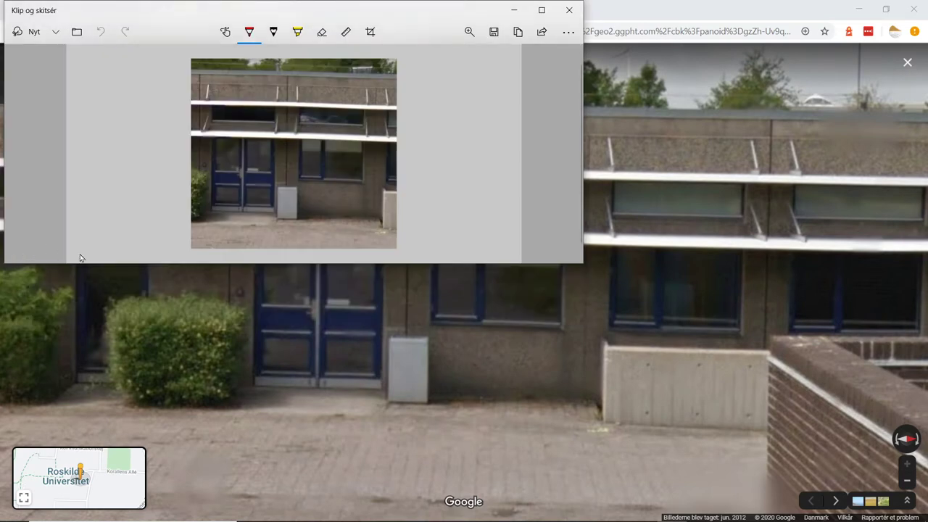
click(569, 11)
- Switch to CityEngine, enlarge the Navigator and expand the ESRI.lib assets down to Facades/International/Groundfloors
key(alt+Tab)
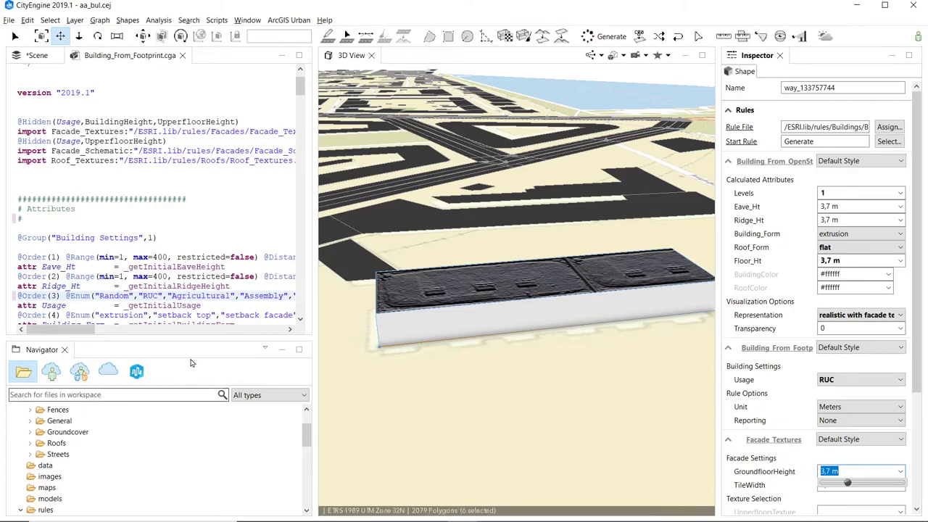
drag(193, 342, 223, 141)
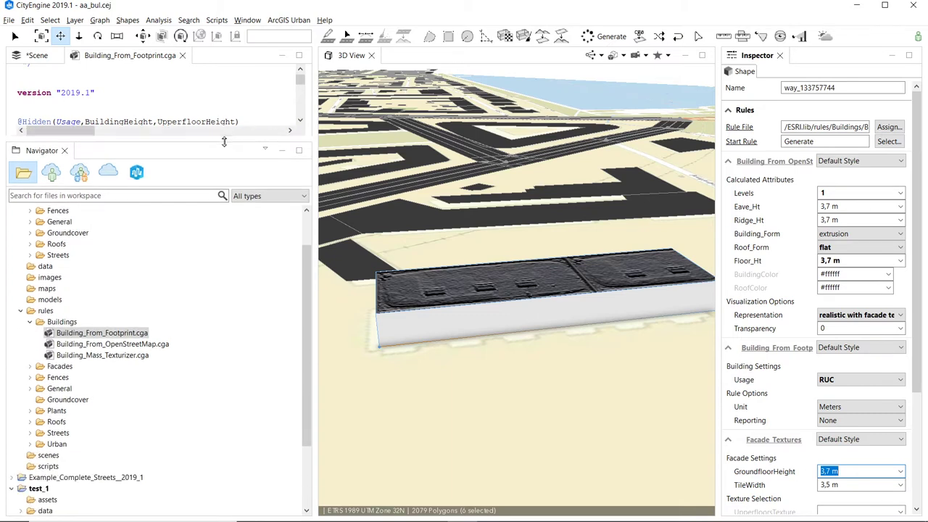
scroll(142, 332, up, 2)
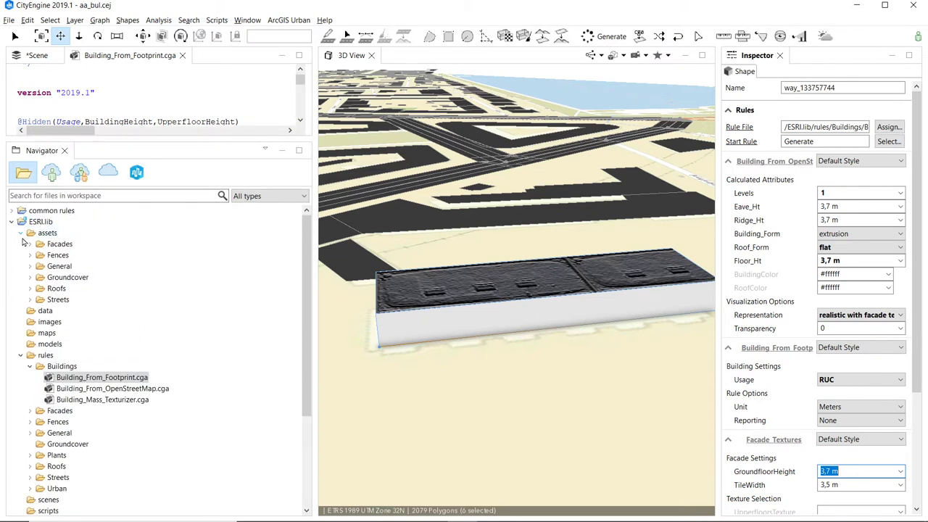
click(30, 243)
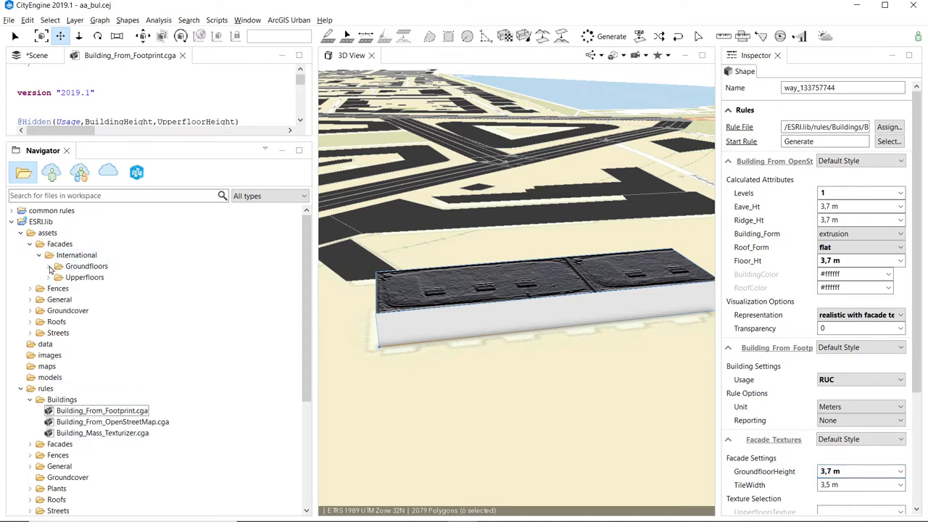
click(49, 267)
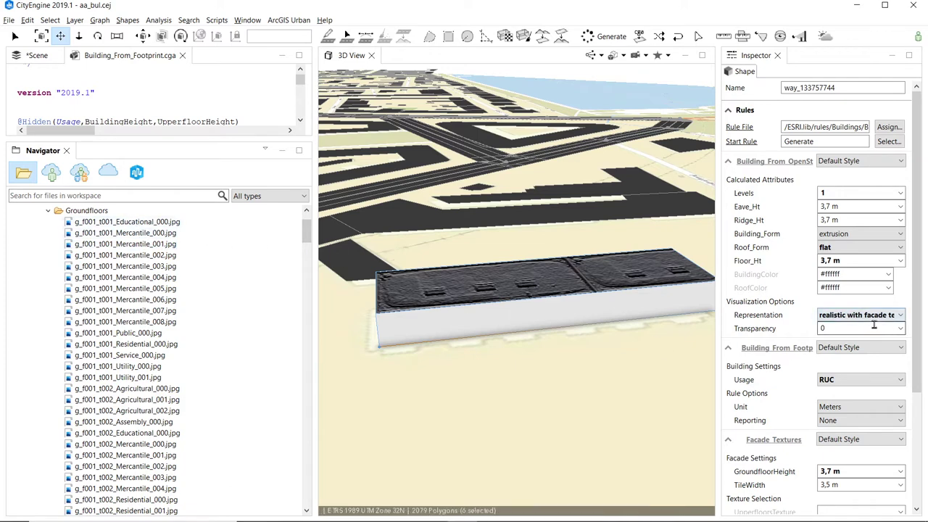
- Compare the building's Usage options with the Groundfloors texture file names and recheck the facade in the browser's Street View
click(855, 380)
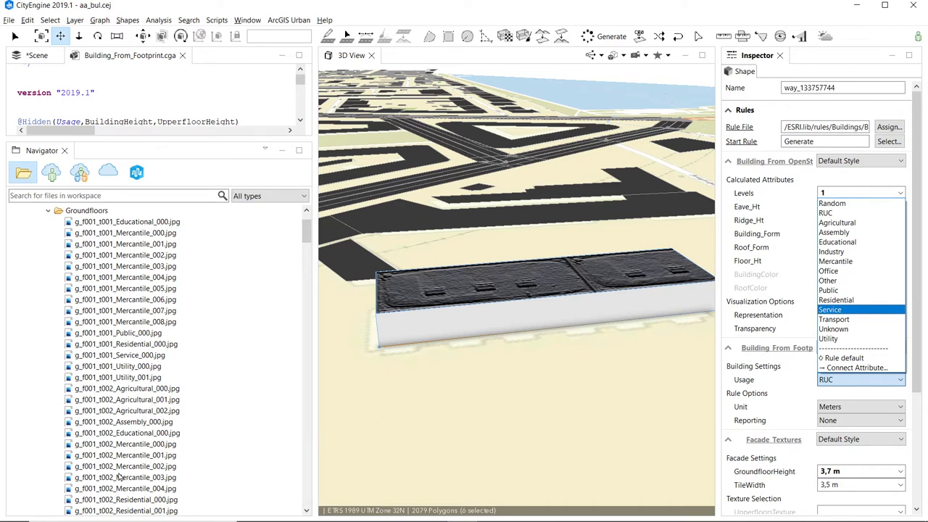
key(Escape)
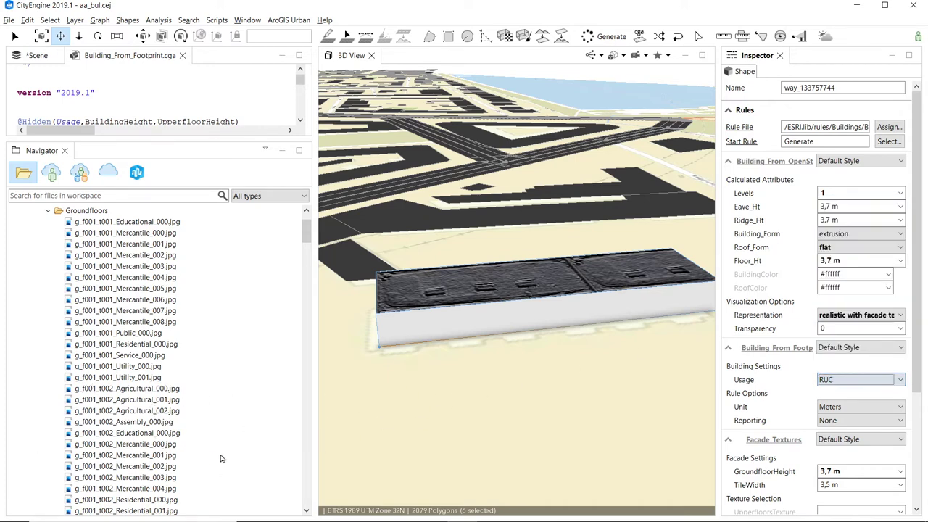
click(76, 211)
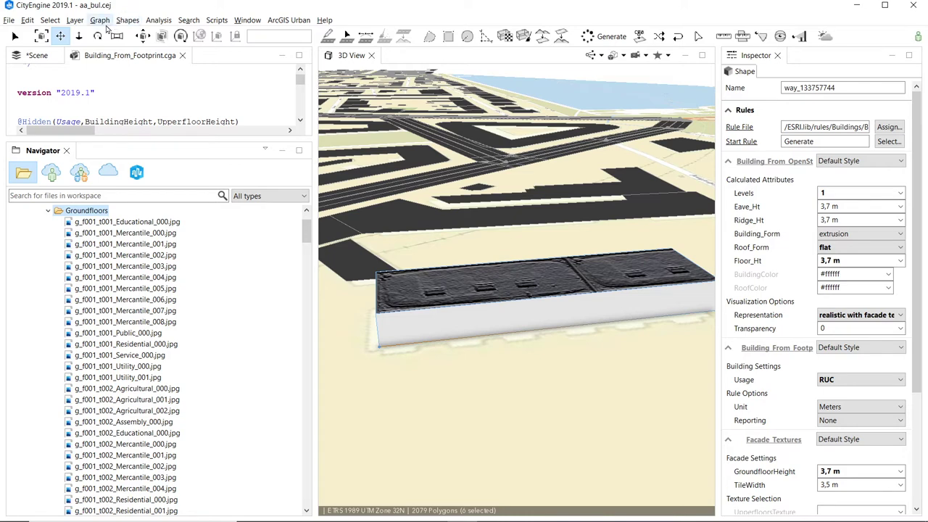
key(alt+Tab)
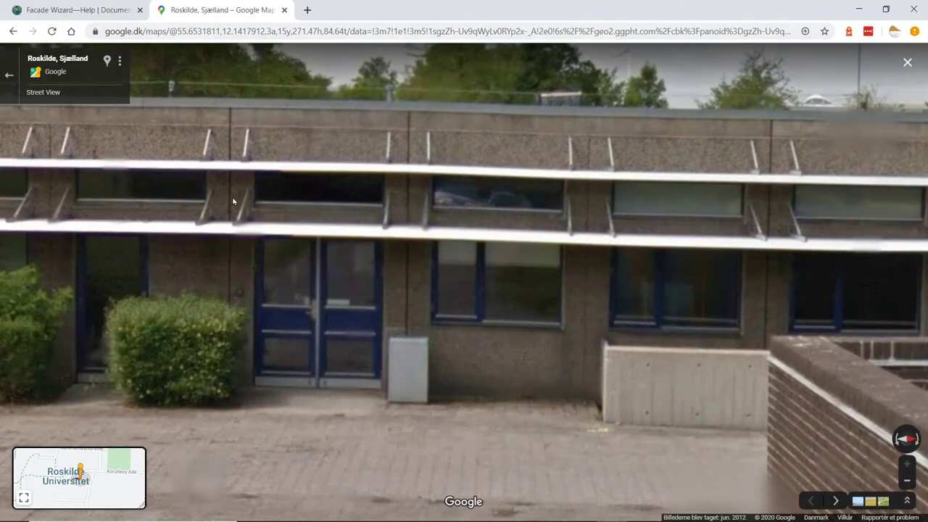
key(alt+Tab)
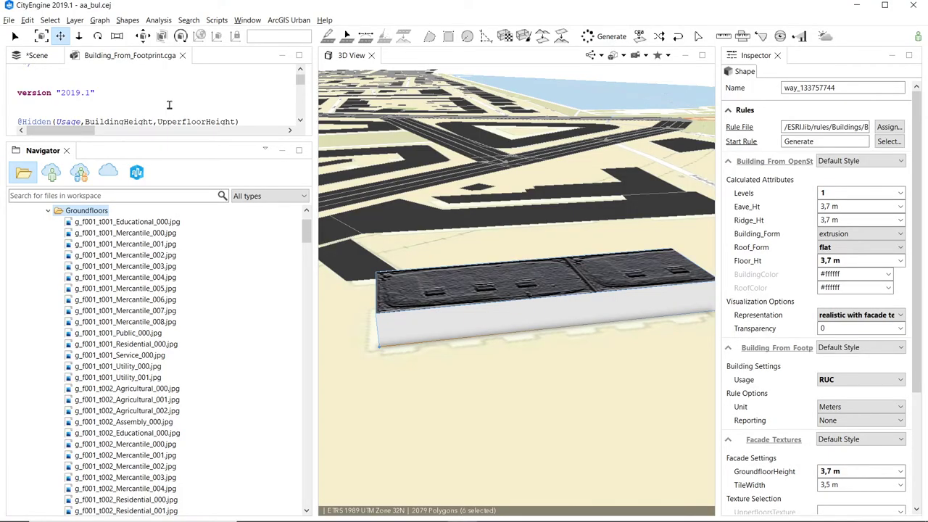
click(126, 21)
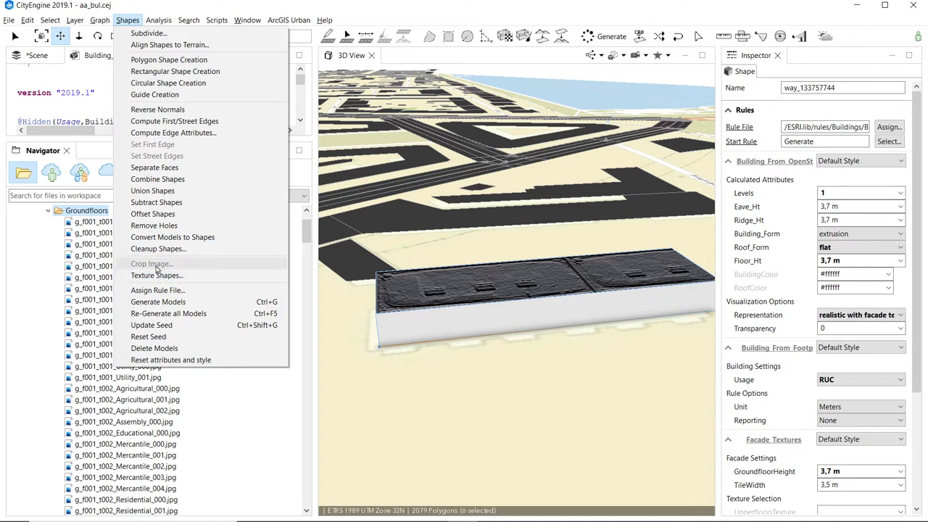
click(32, 281)
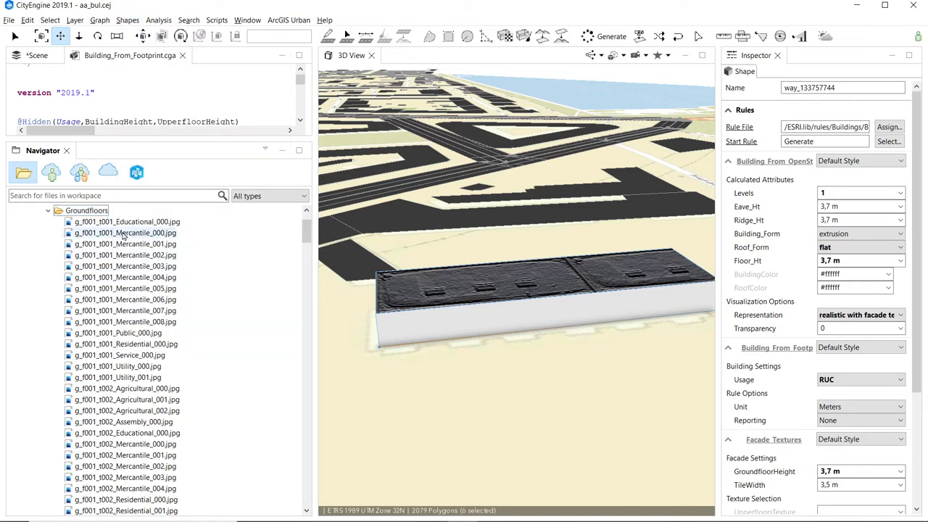
click(123, 224)
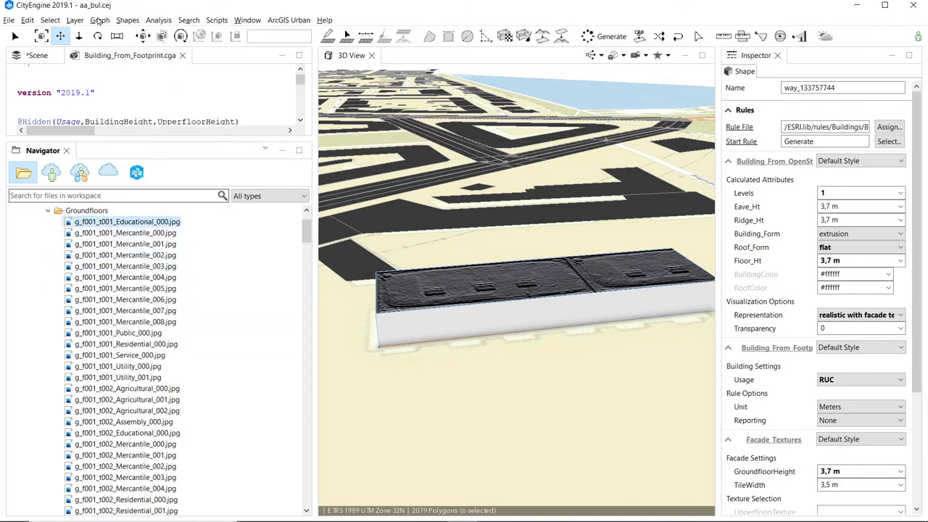
click(98, 20)
mouse_move(129, 22)
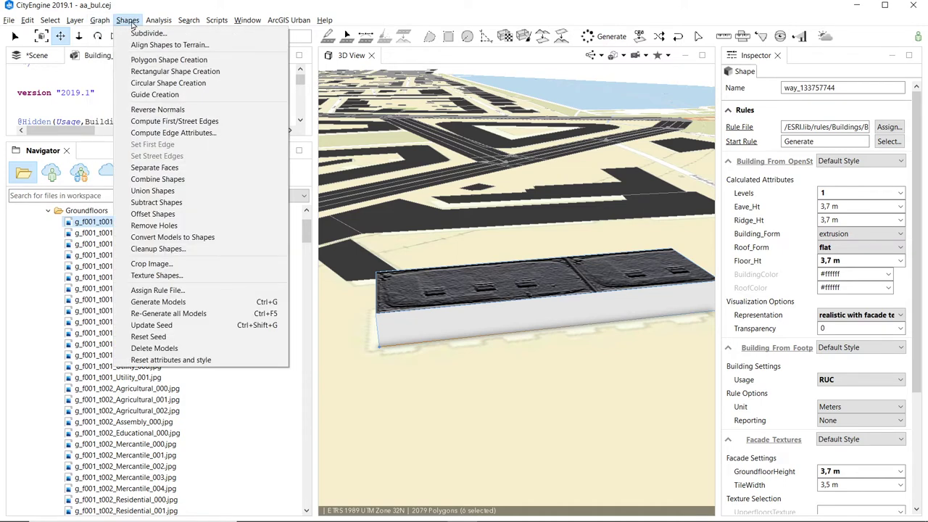
click(161, 265)
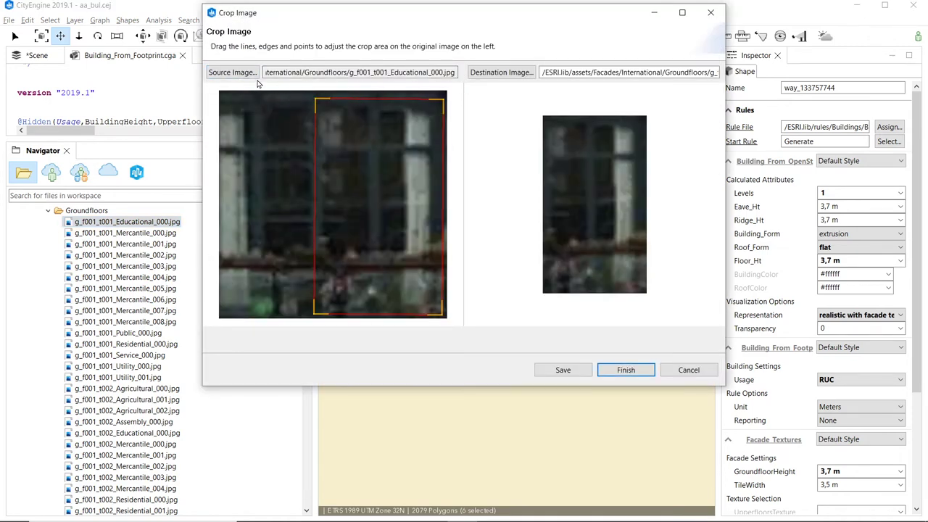
click(233, 72)
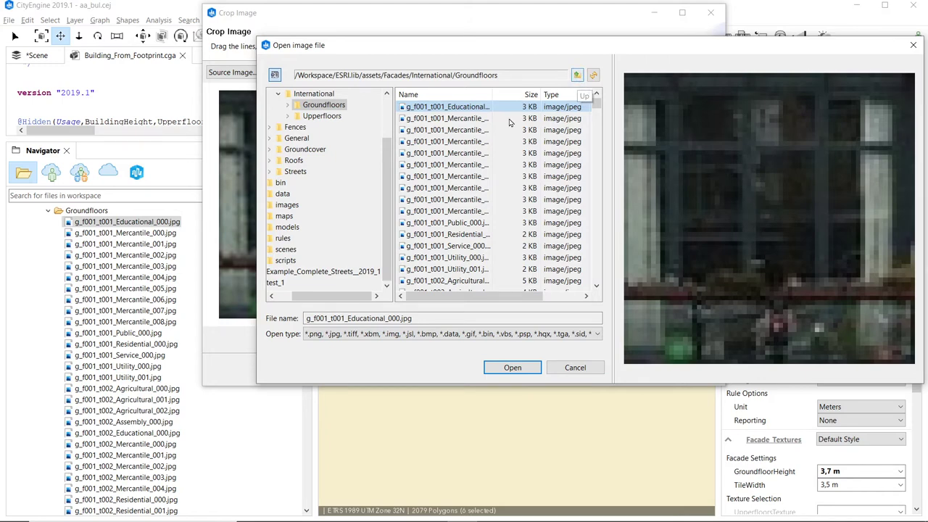
scroll(376, 194, up, 2)
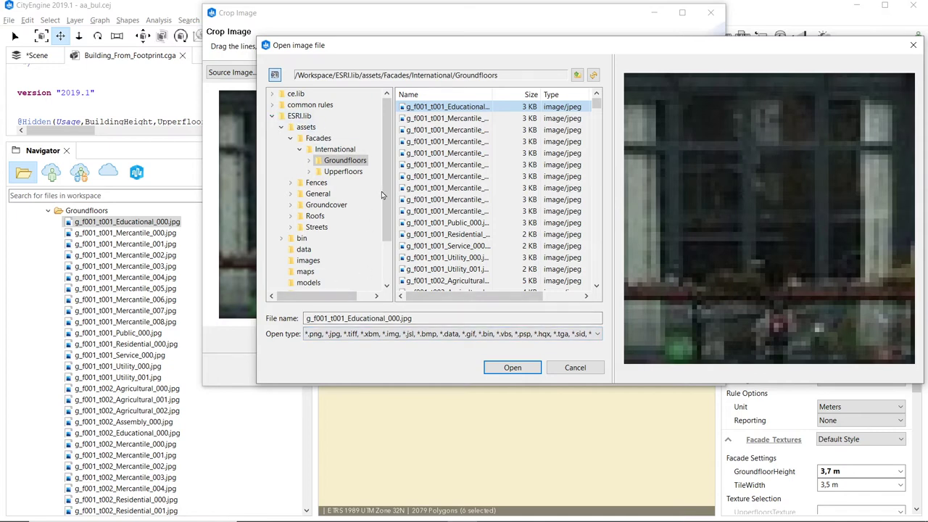
click(578, 368)
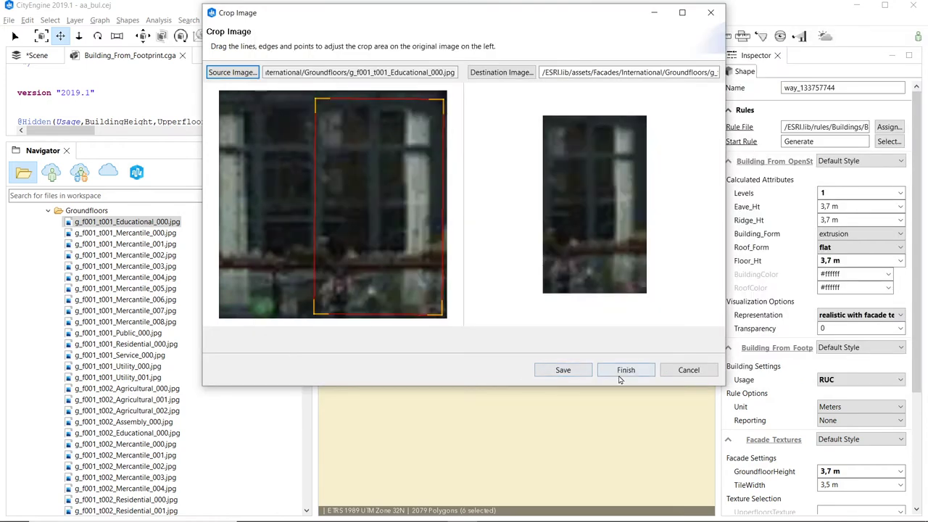
click(688, 371)
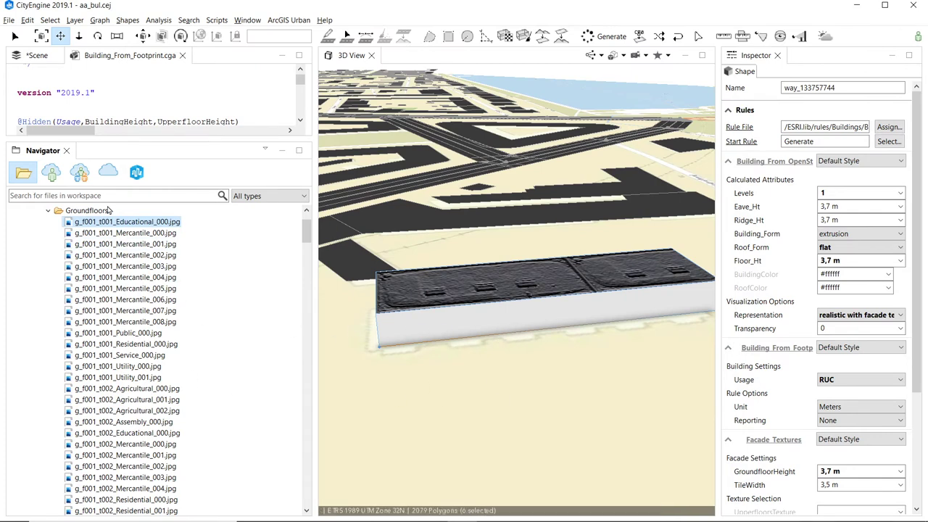
- Collapse ESRI.lib in the Navigator and copy ruc.jpg from File Explorer's facade folder into the test_1 project's images folder
key(alt+Tab)
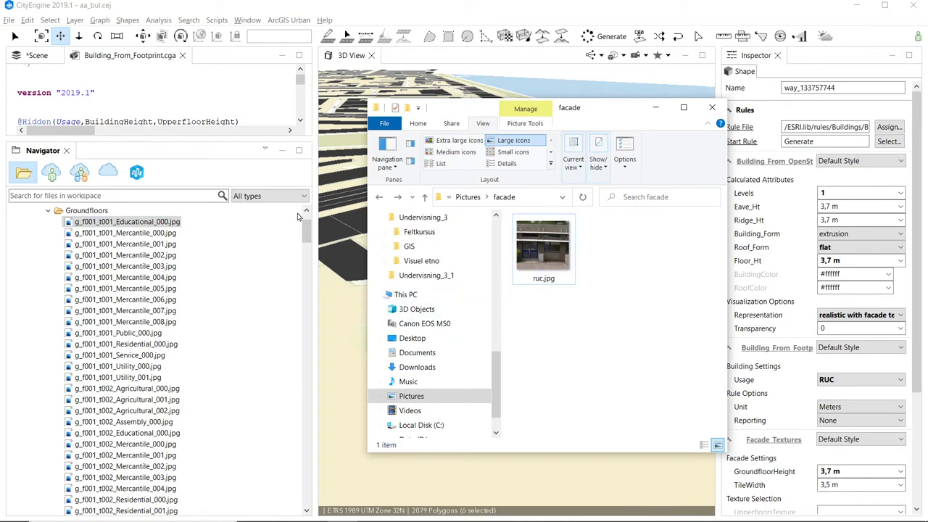
drag(307, 234, 307, 226)
key(alt+Tab)
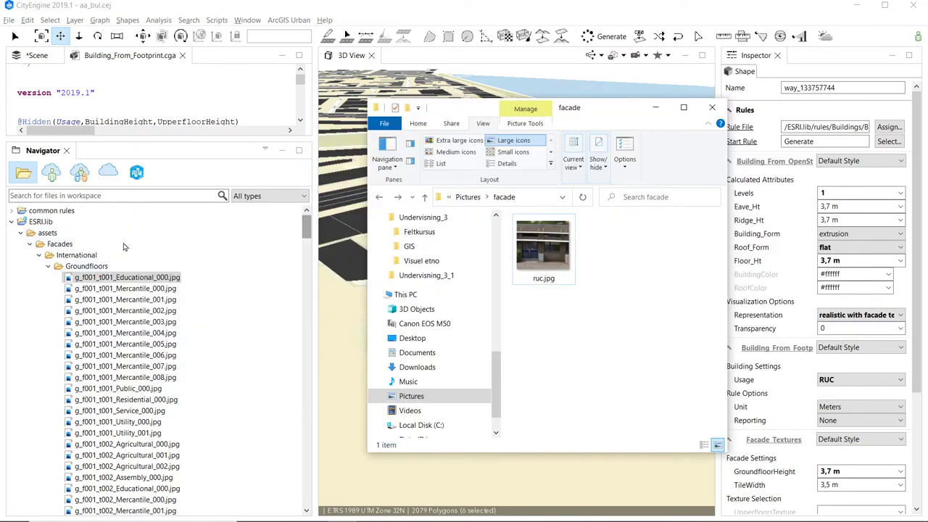
scroll(78, 283, down, 3)
scroll(78, 282, up, 3)
click(8, 223)
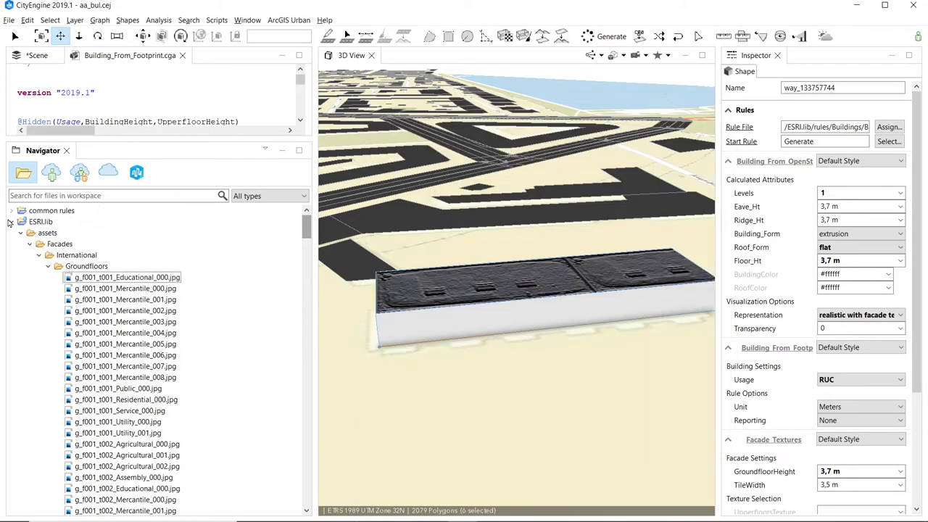
click(12, 222)
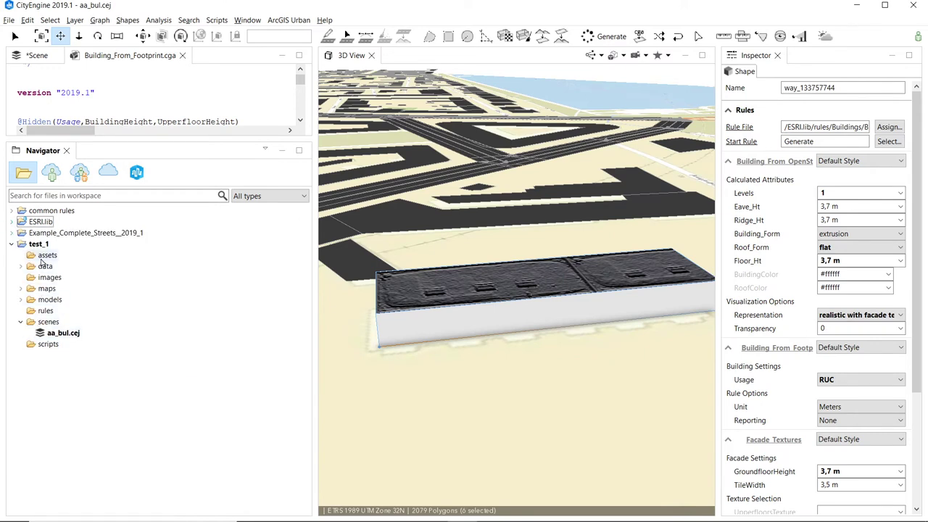
click(40, 279)
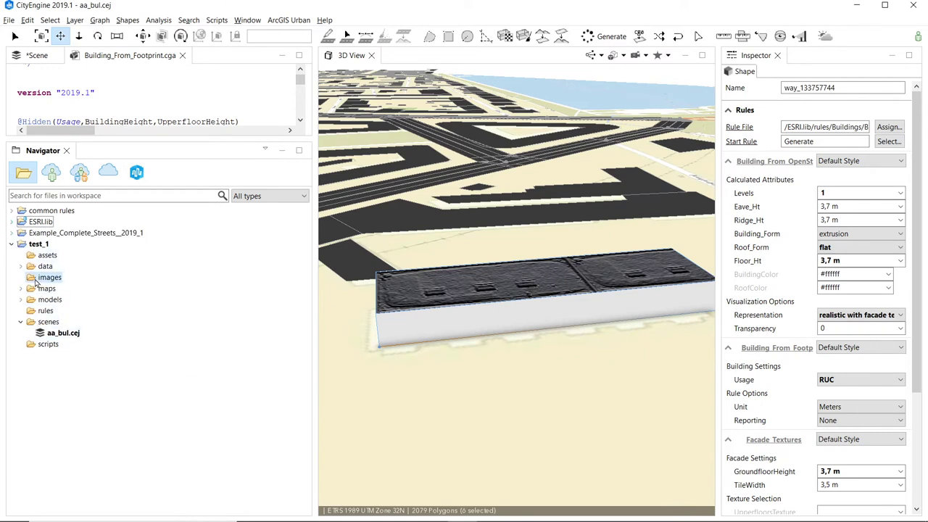
key(alt+Tab)
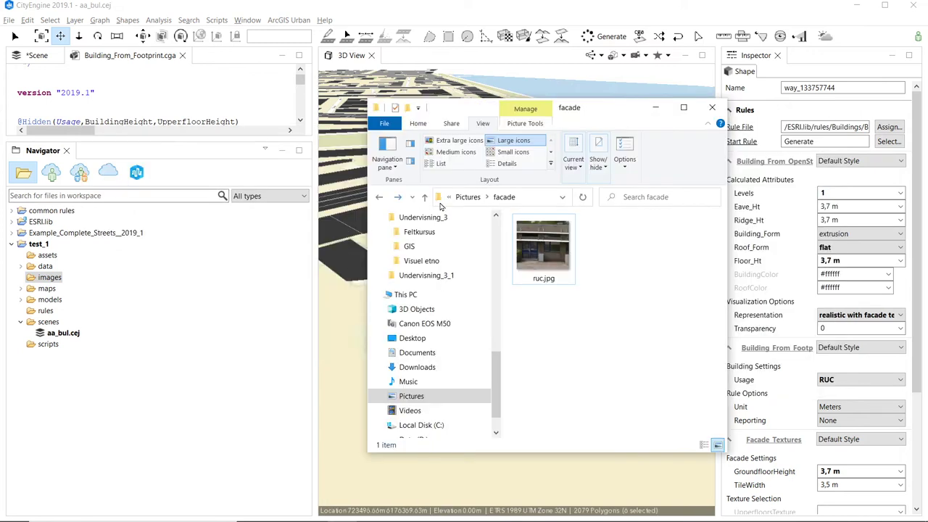
drag(542, 247, 50, 280)
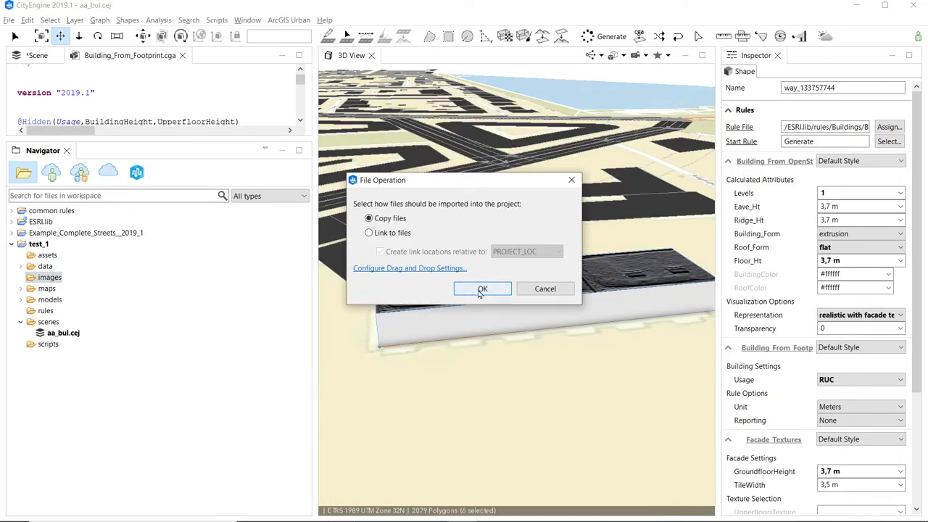
click(481, 289)
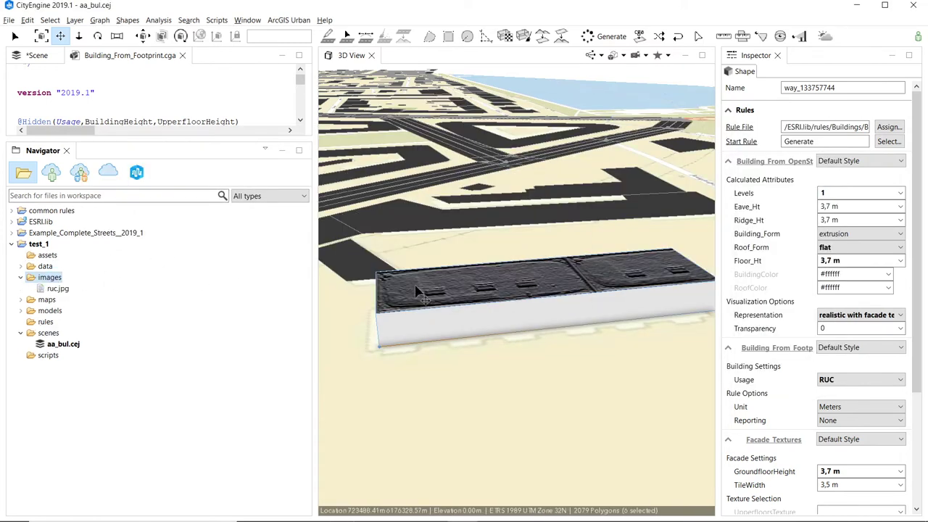
- Open ruc.jpg for image cropping and fit the crop frame's four corners around the full facade section, from roof edge to ground
click(57, 290)
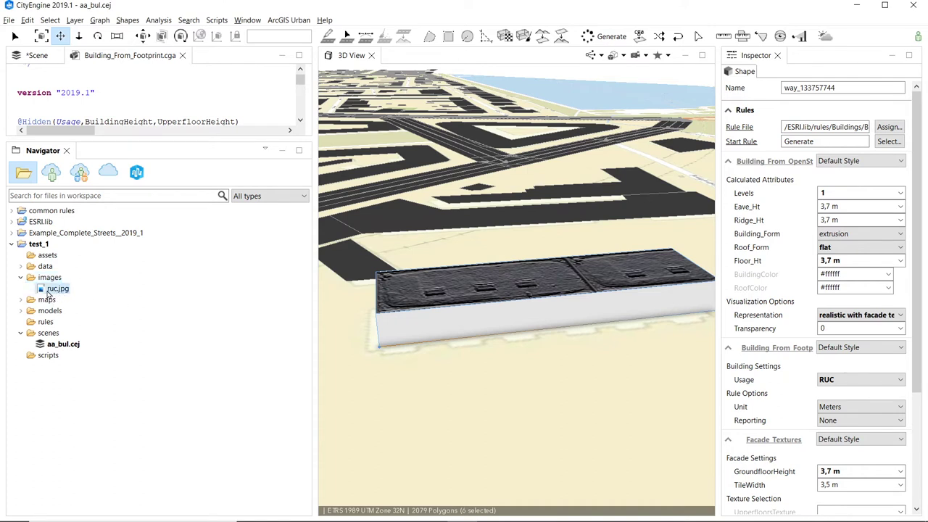
right_click(49, 293)
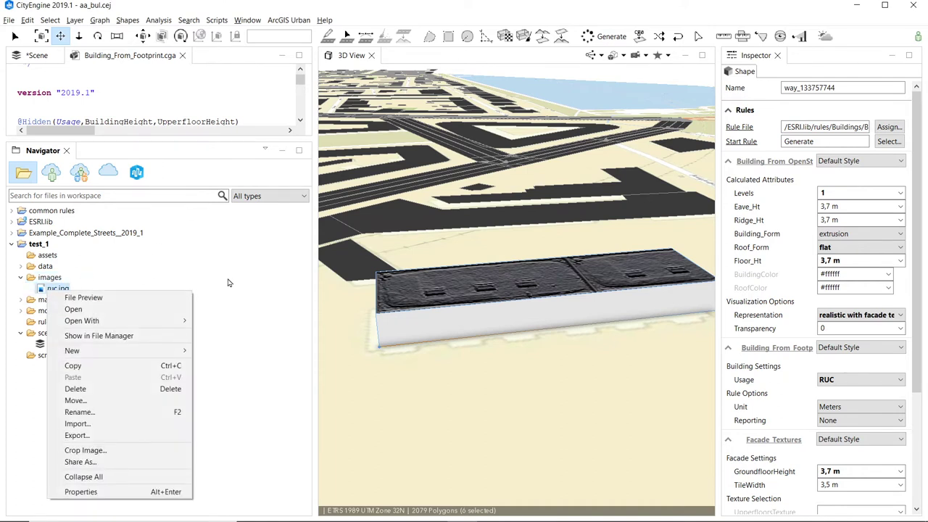
click(118, 454)
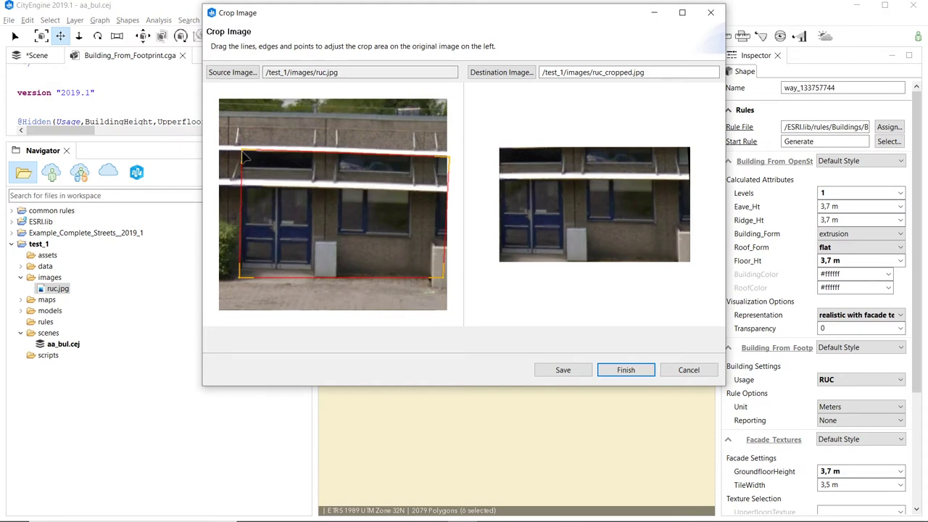
drag(243, 154, 227, 111)
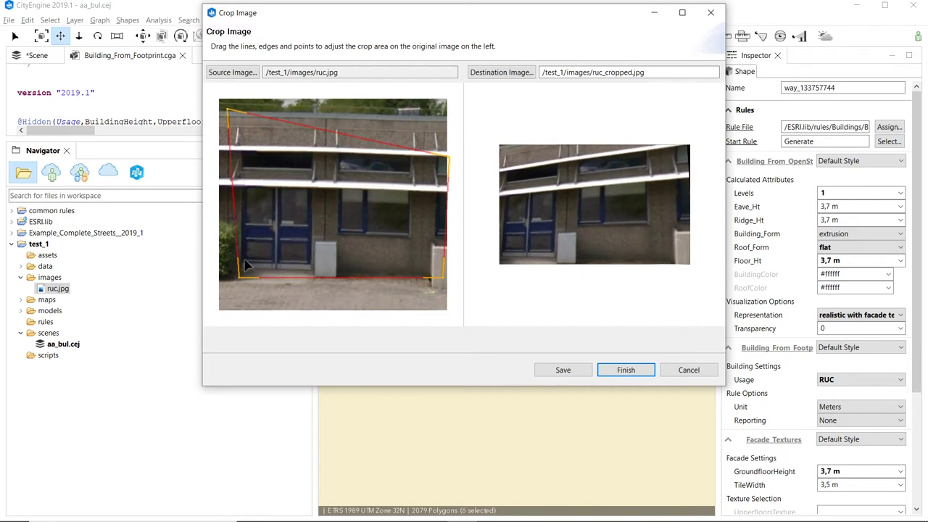
drag(240, 281, 231, 274)
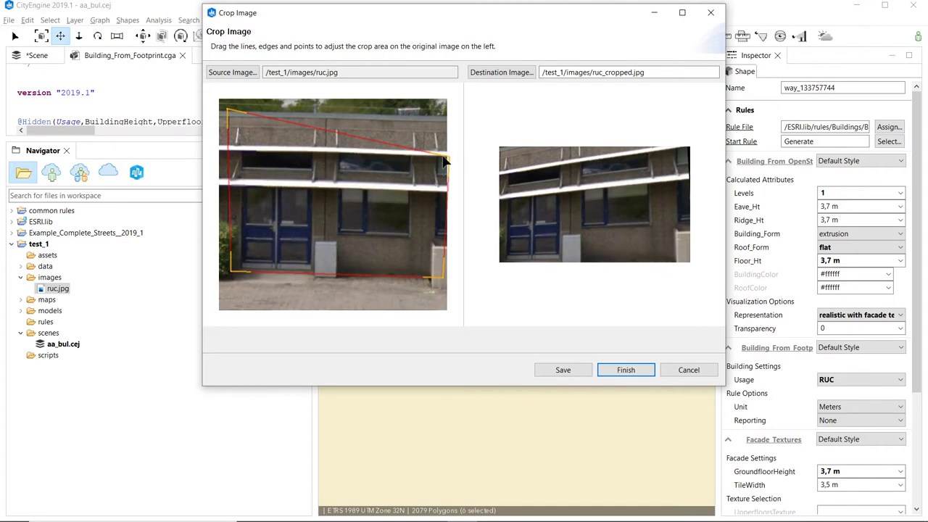
drag(447, 159, 417, 118)
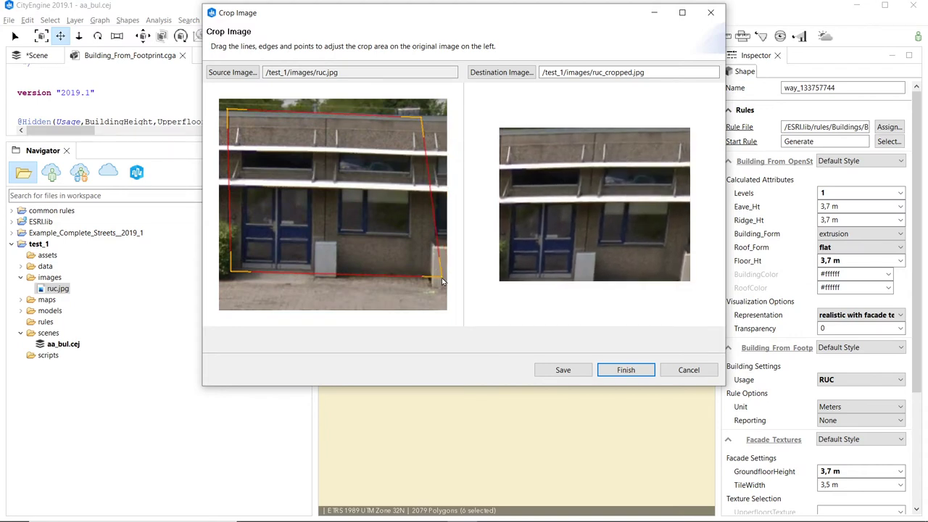
drag(443, 284, 425, 280)
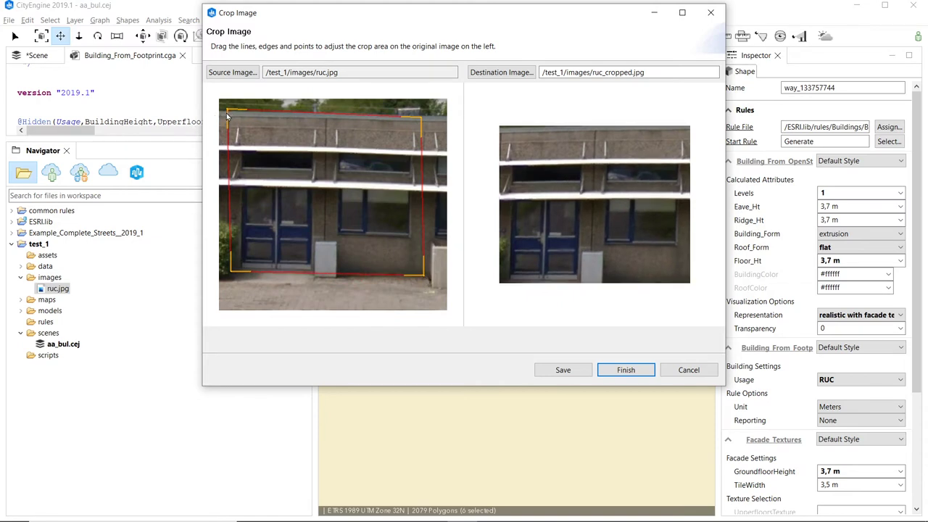
drag(227, 113, 225, 112)
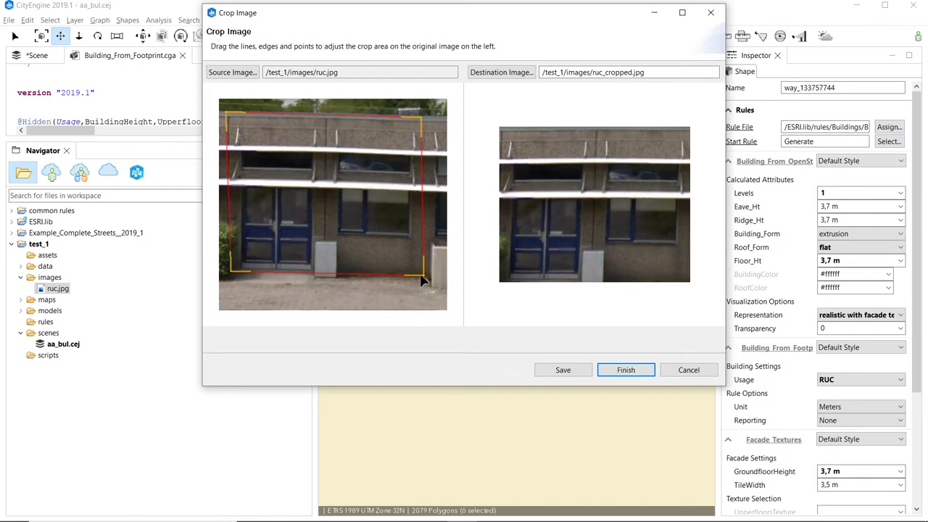
drag(422, 280, 420, 280)
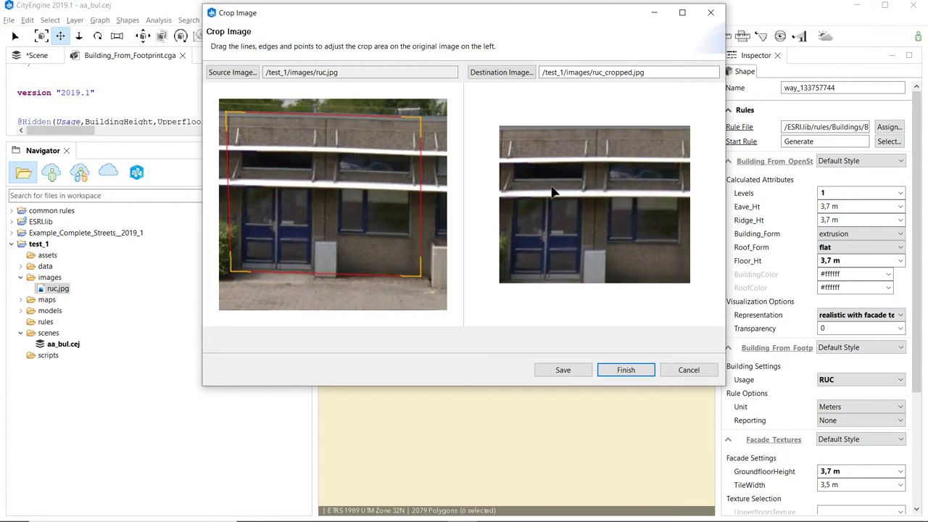
- Set the cropped image's destination to ESRI.lib/assets/Facades/International/Groundfloors with *.jpg as the file type
click(507, 73)
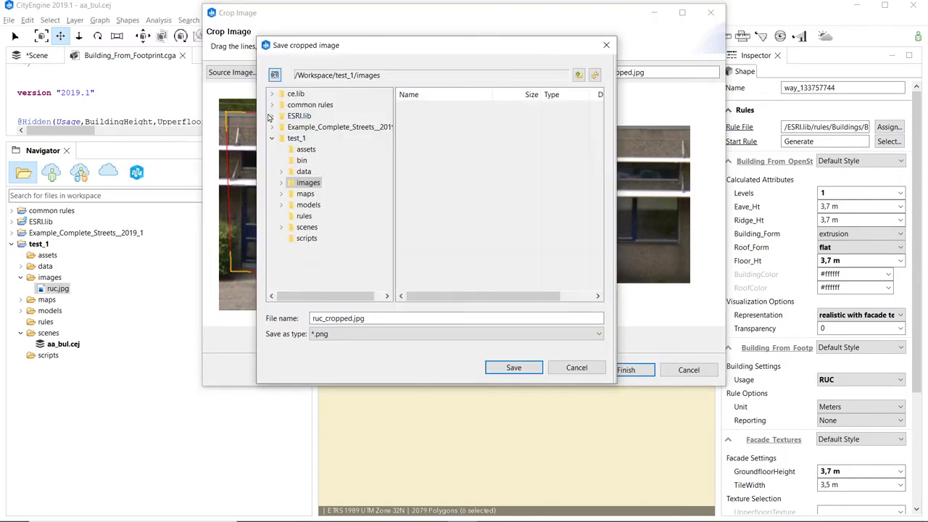
click(272, 116)
click(282, 128)
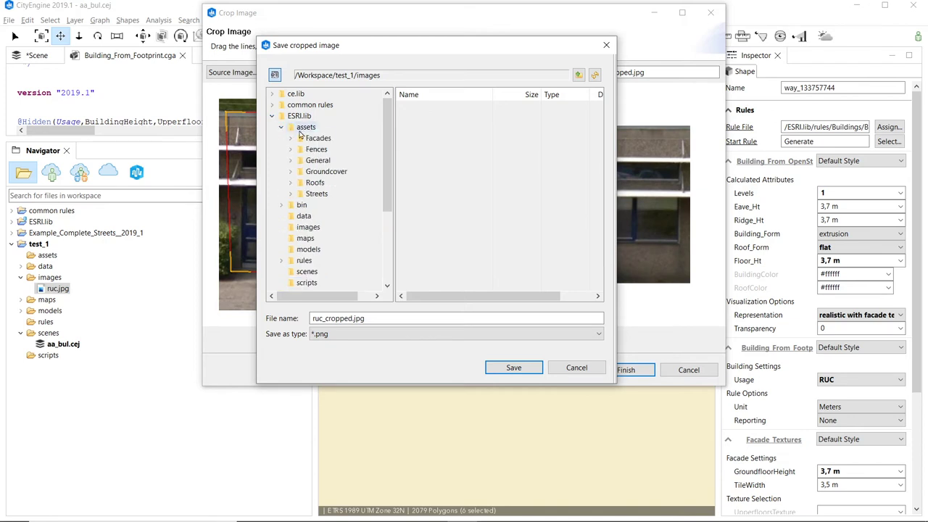
click(290, 139)
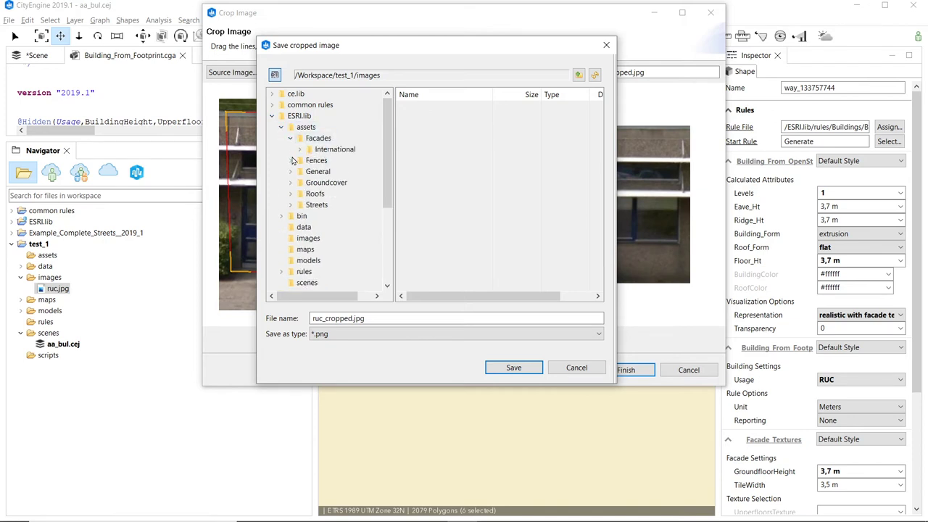
click(299, 149)
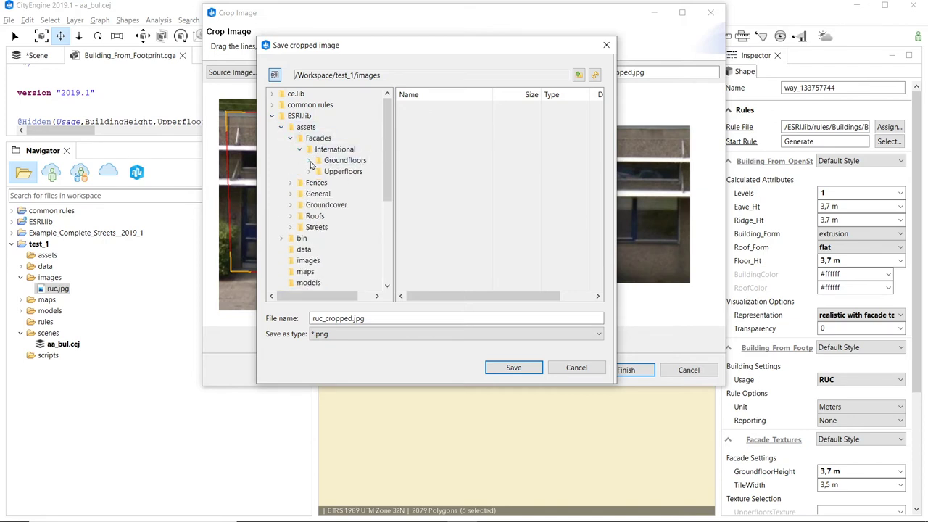
click(323, 164)
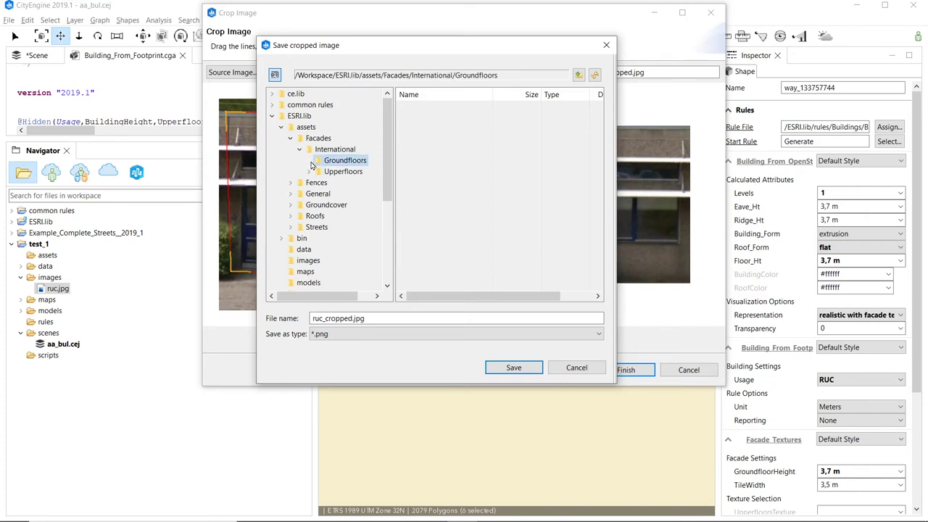
click(360, 334)
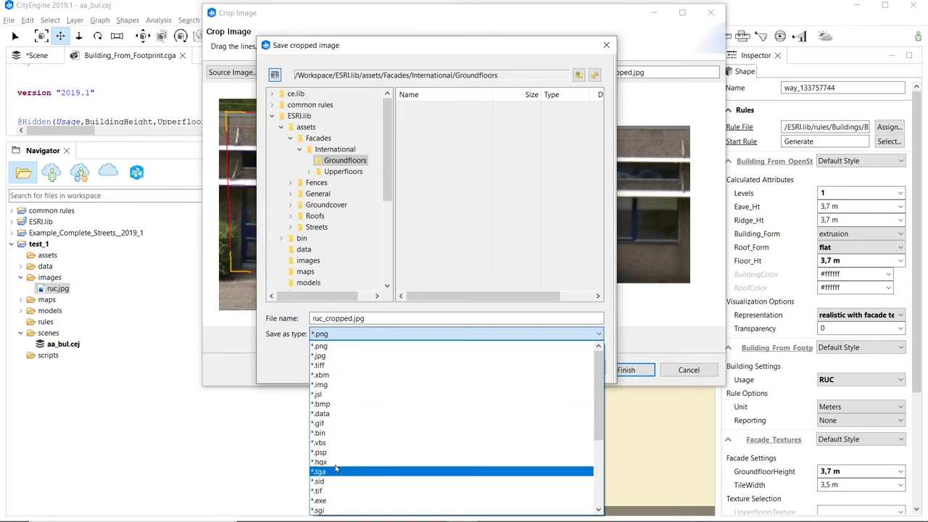
click(336, 357)
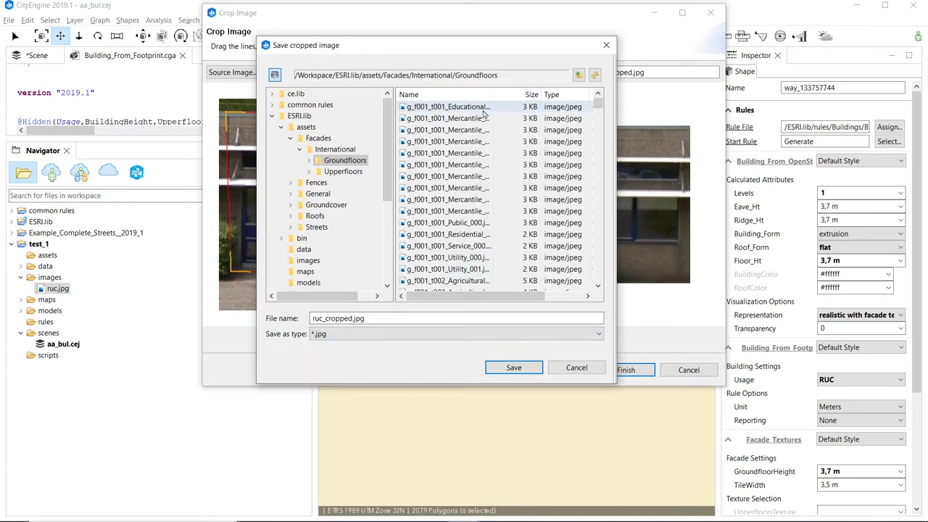
- Name the cropped image g_f001_t002_RUC_000.jpg based on the Educational texture's file name, save it and finish the crop
click(438, 108)
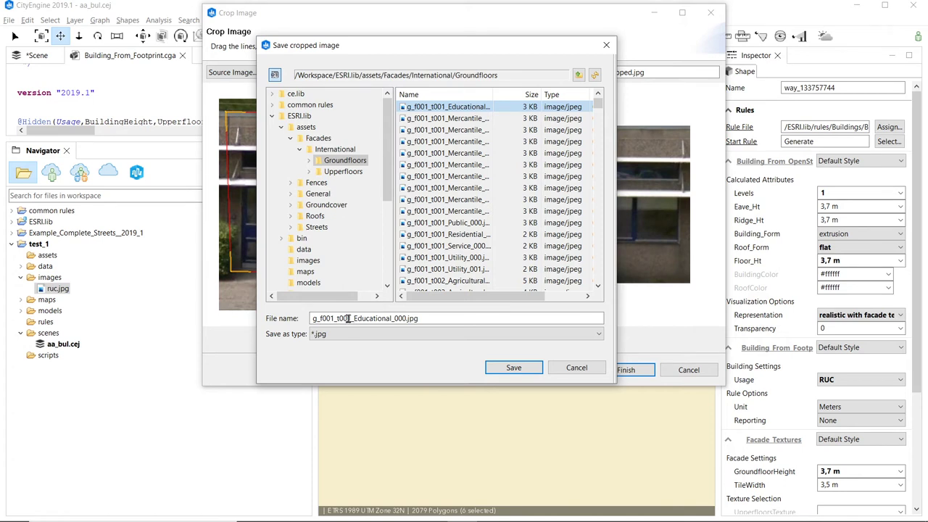
drag(347, 319, 353, 318)
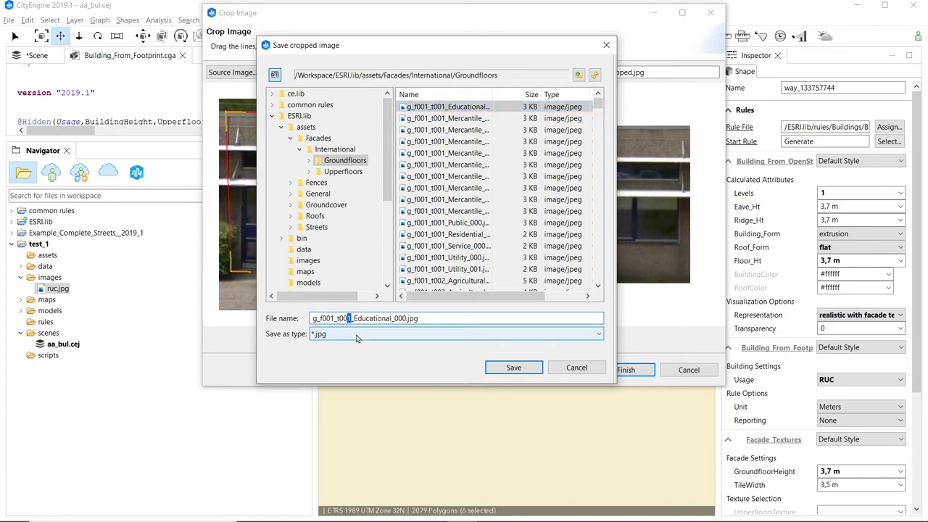
text(2)
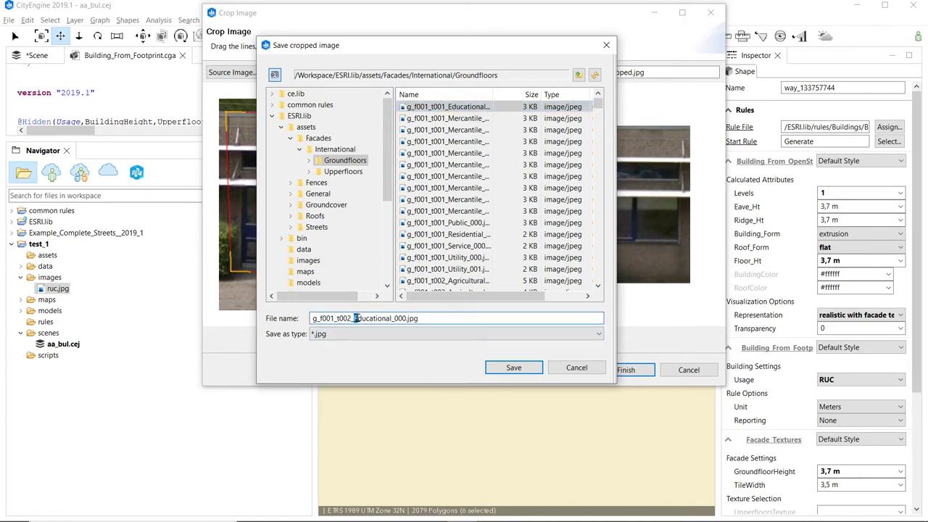
drag(355, 318, 392, 318)
text(RUC)
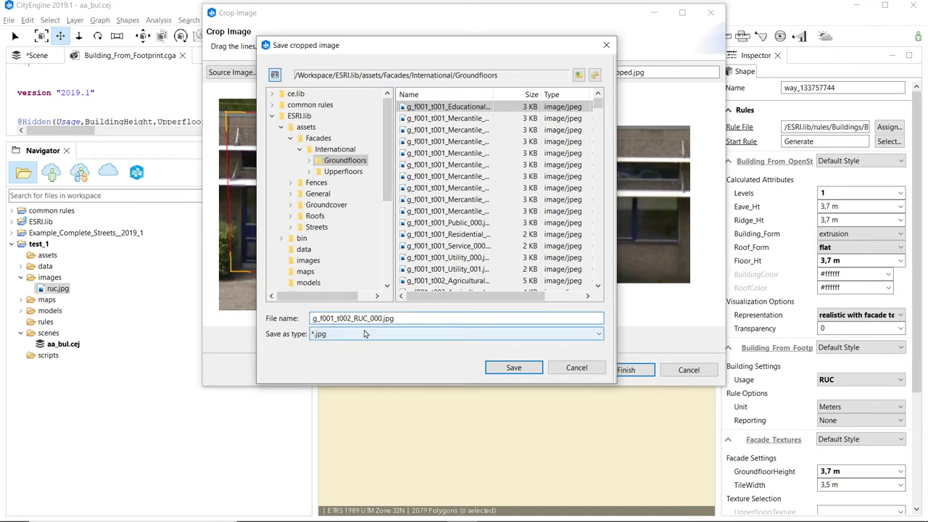
click(514, 368)
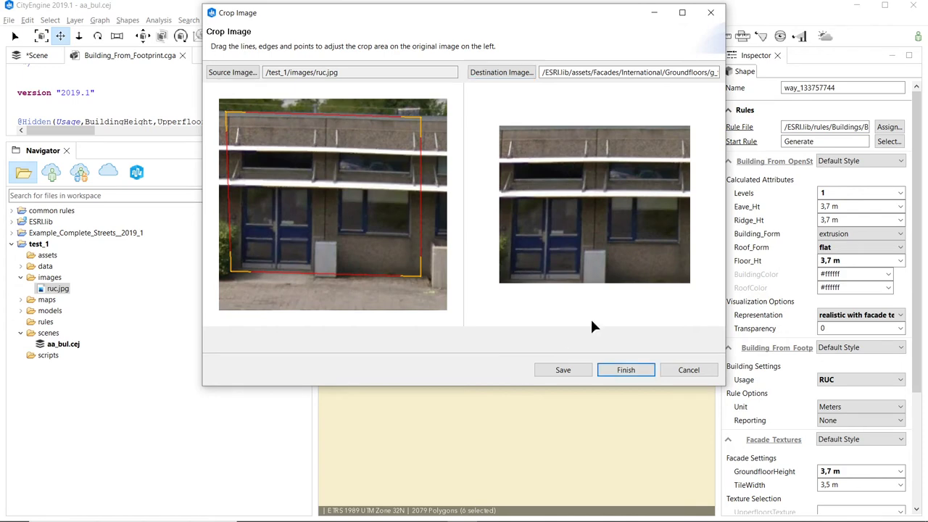
click(571, 374)
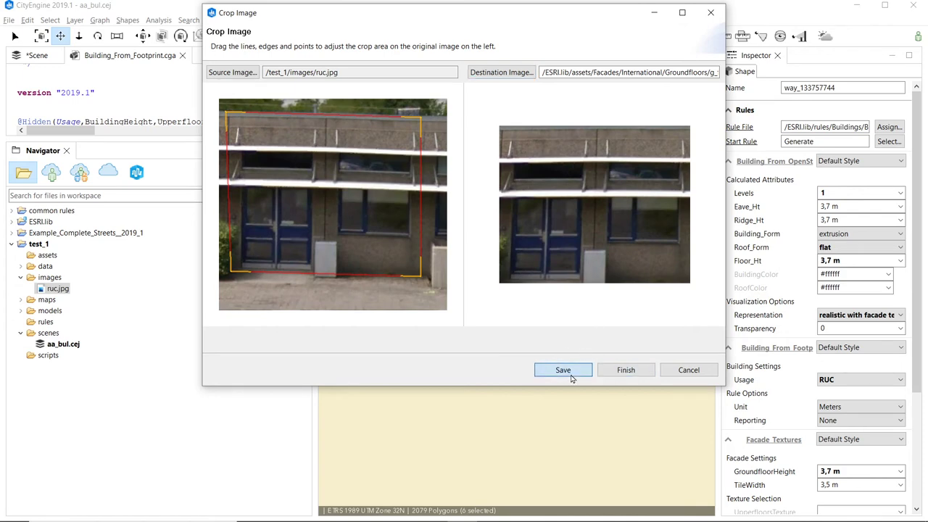
click(626, 372)
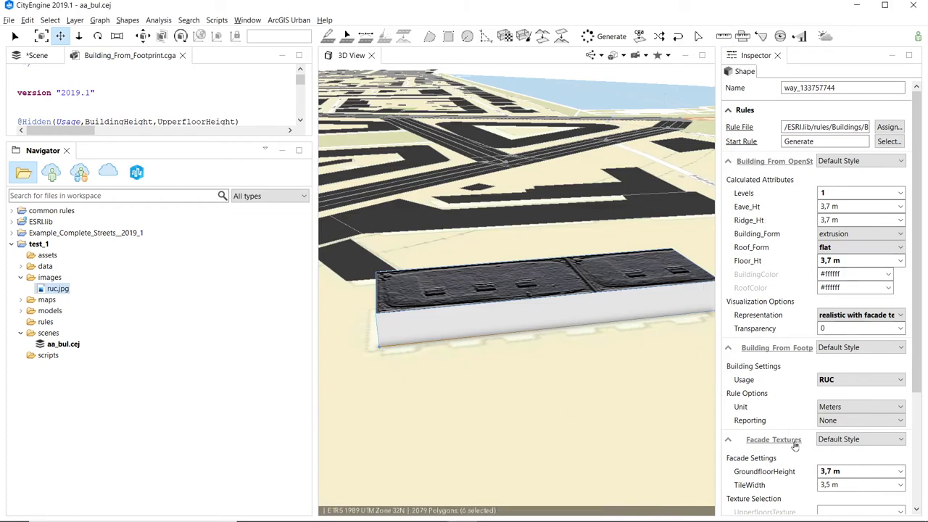
- Regenerate the selected RUC building and inspect the new ground-floor texture along its facade
click(612, 37)
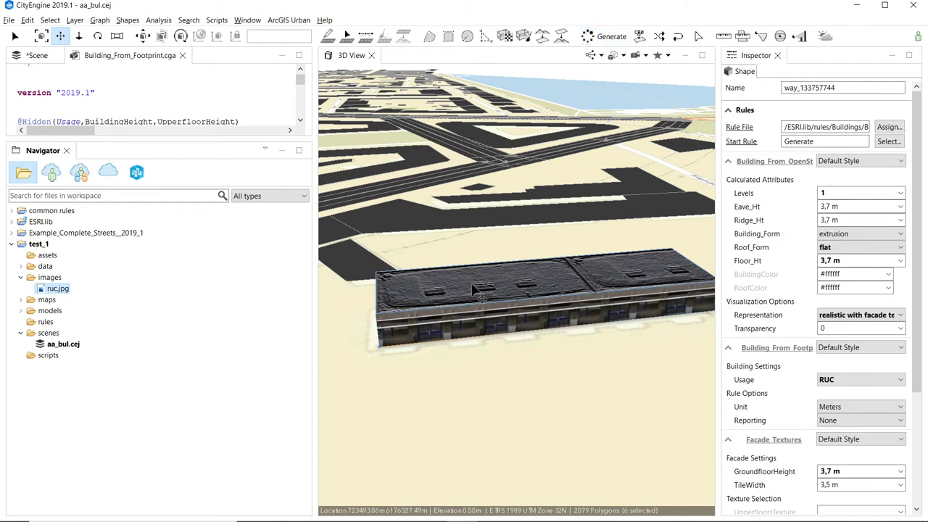
scroll(456, 336, up, 5)
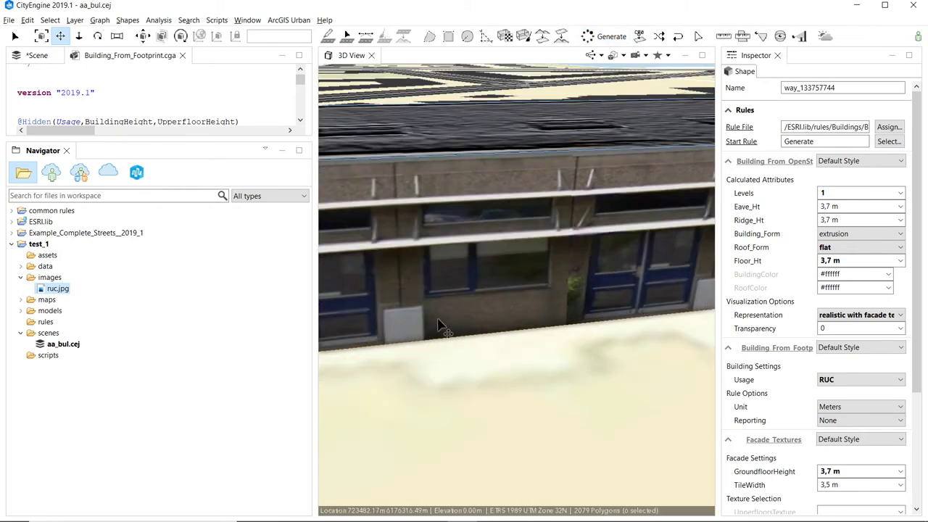
alt+drag(435, 321, 516, 290)
alt+drag(440, 286, 418, 283)
scroll(500, 330, down, 5)
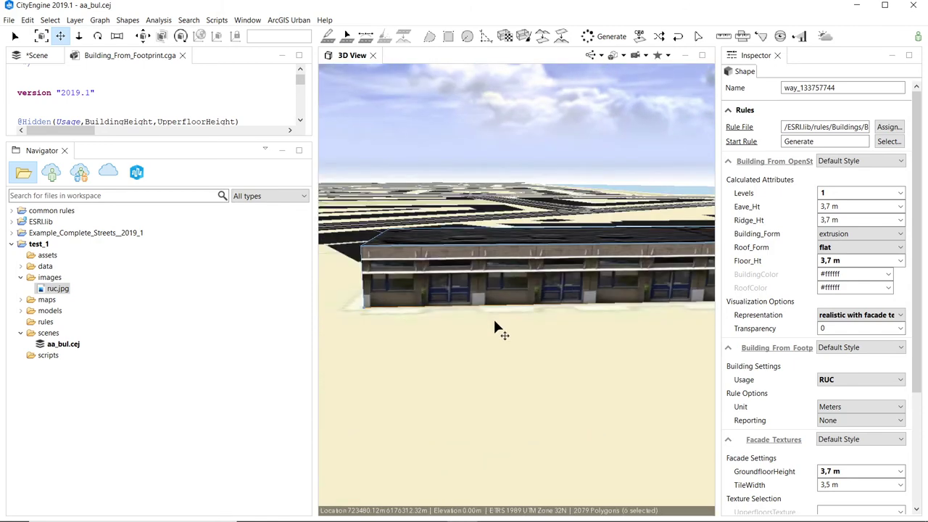
alt+drag(543, 303, 362, 308)
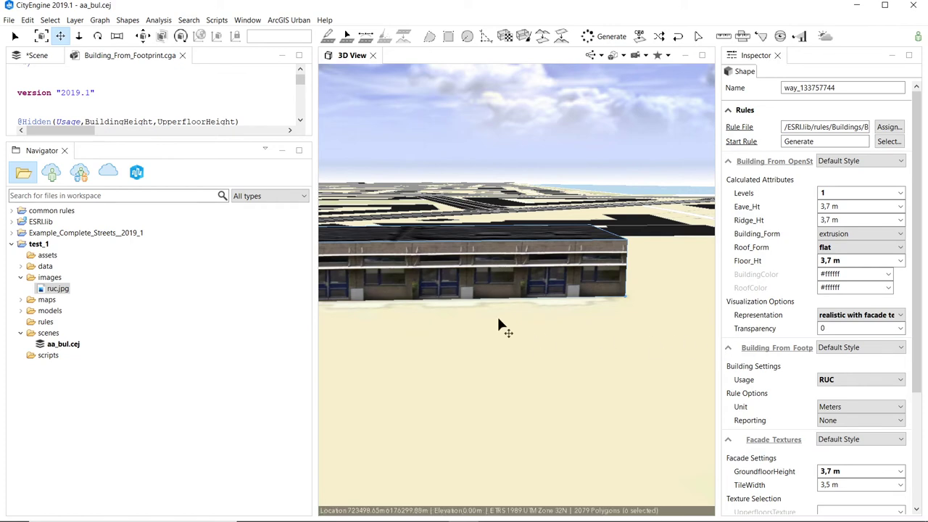
scroll(416, 290, down, 5)
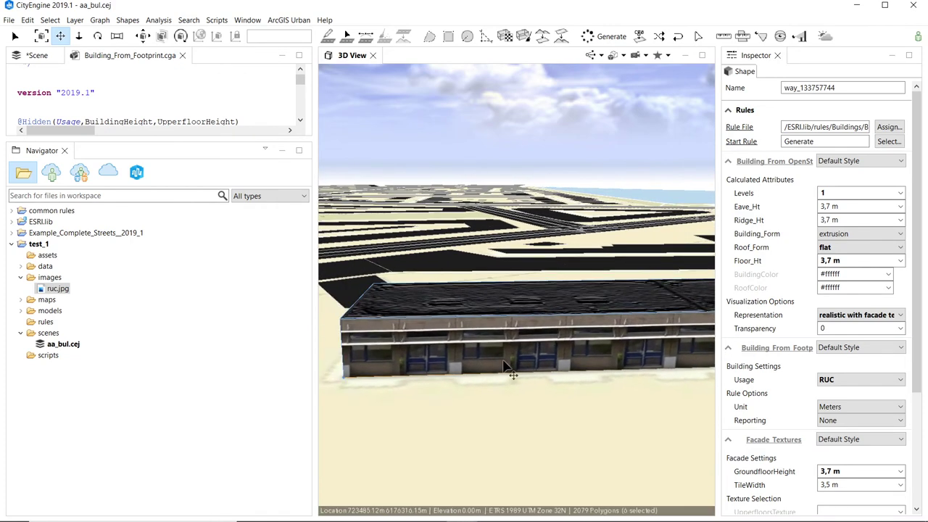
- Select all objects of the Footprints layer with the city district in view
scroll(453, 336, down, 3)
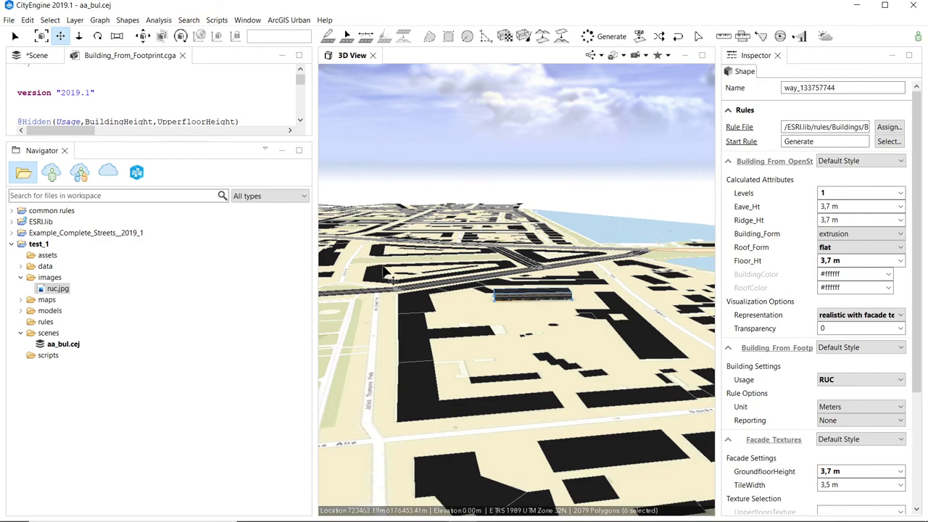
scroll(451, 325, down, 3)
scroll(447, 329, down, 5)
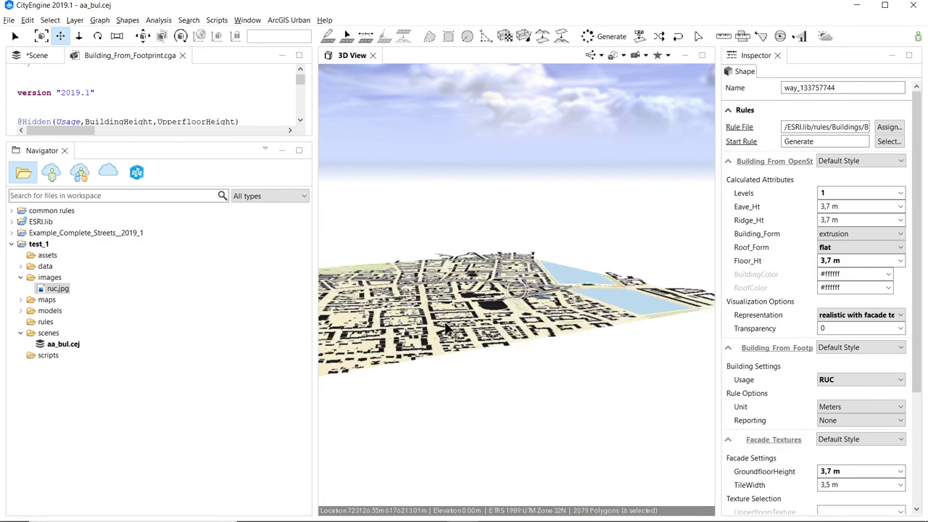
alt+drag(446, 328, 407, 364)
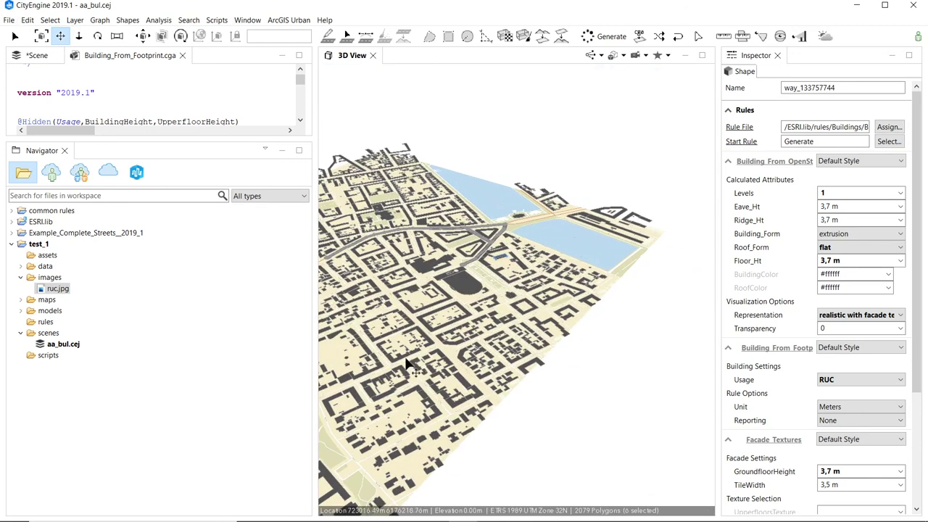
scroll(407, 365, up, 5)
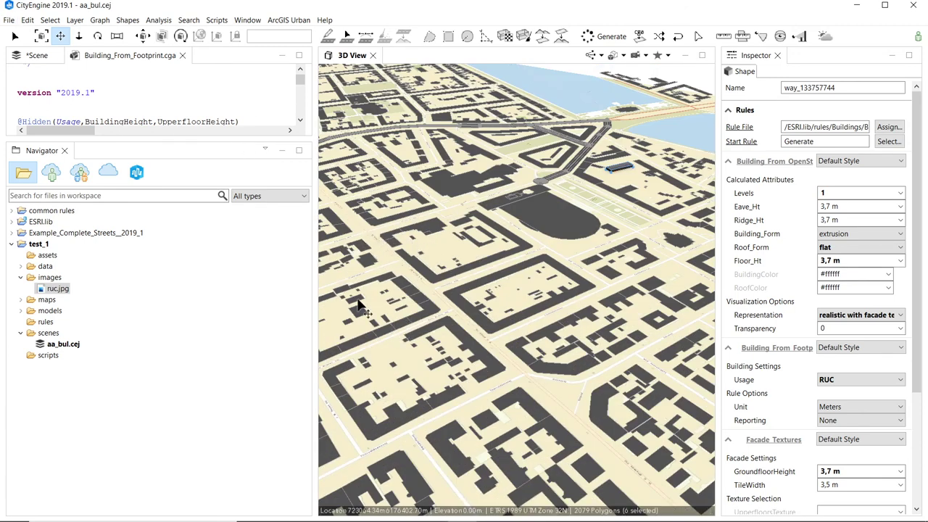
drag(176, 139, 181, 204)
click(33, 58)
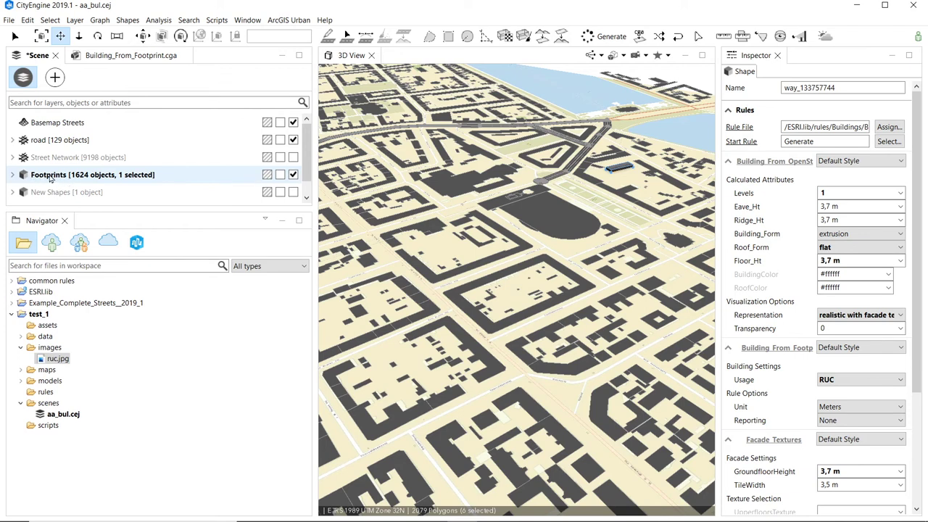
click(50, 179)
right_click(50, 179)
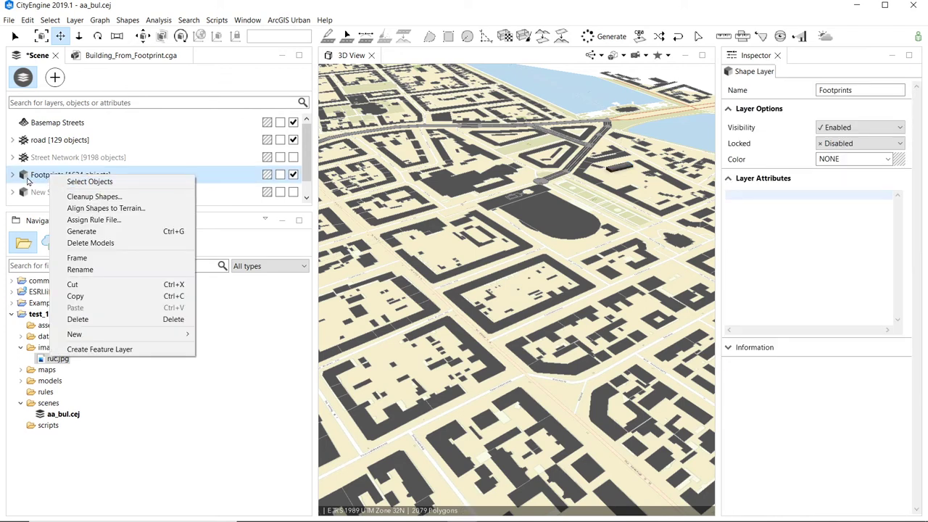
click(42, 177)
right_click(62, 181)
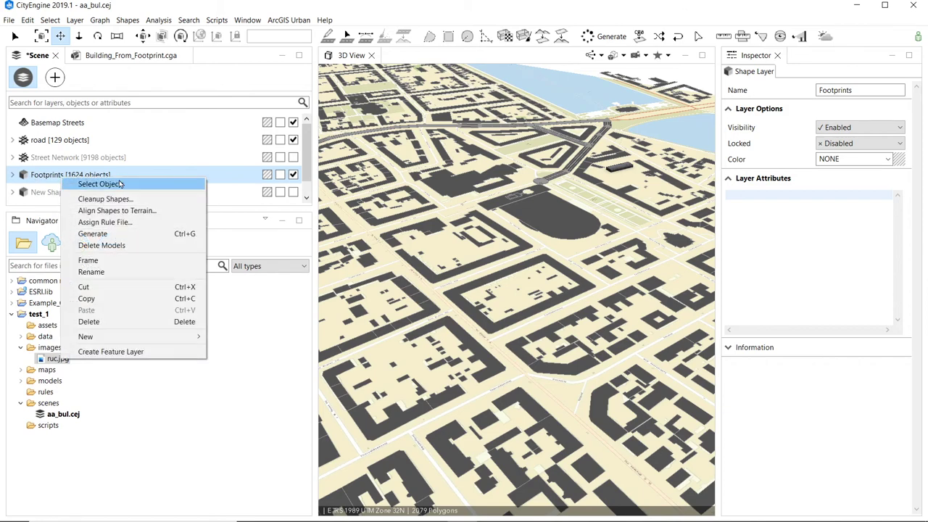
click(124, 185)
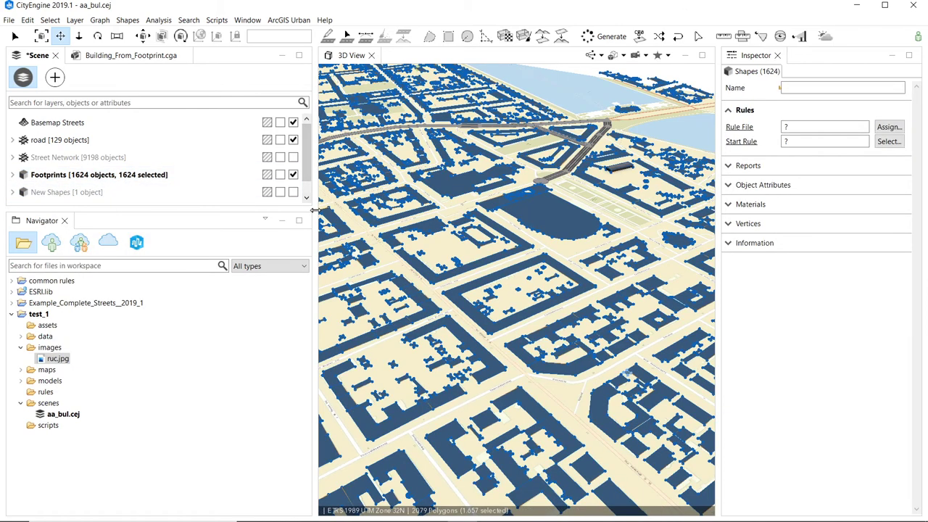
- Assign ESRI.lib's Building_From_OpenStreetMap.cga rule to all selected footprints and generate the building models
click(11, 291)
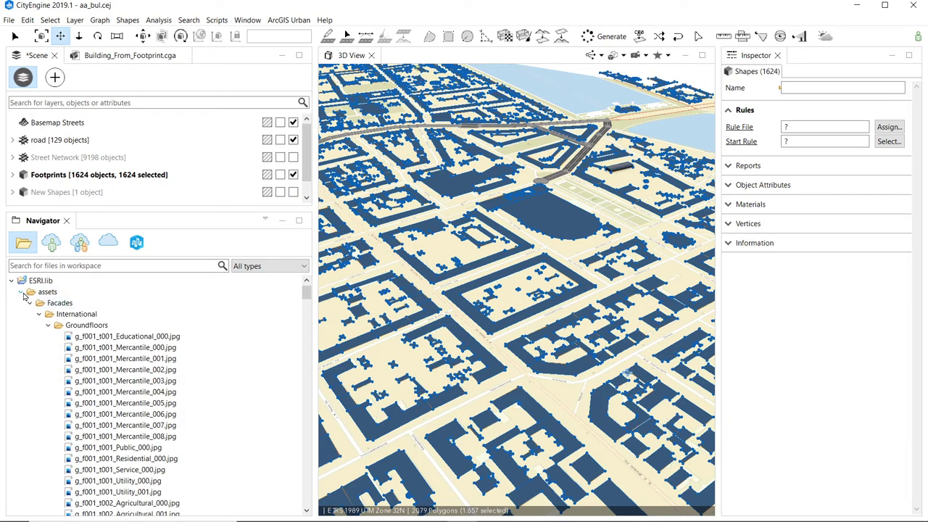
click(21, 292)
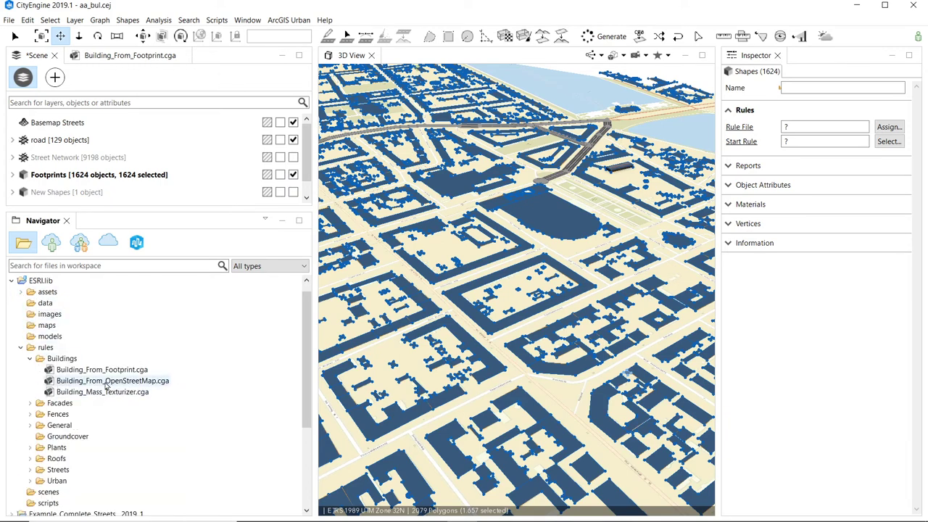
drag(94, 384, 385, 338)
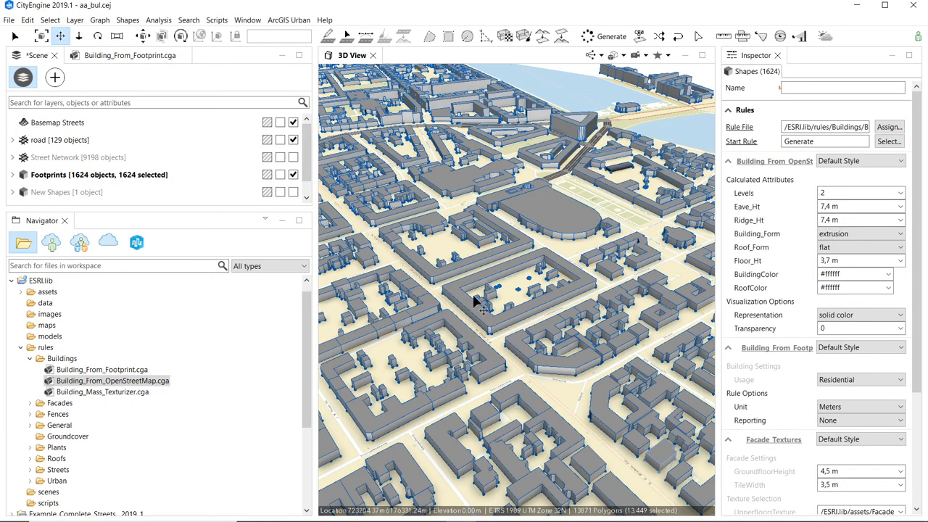
click(610, 36)
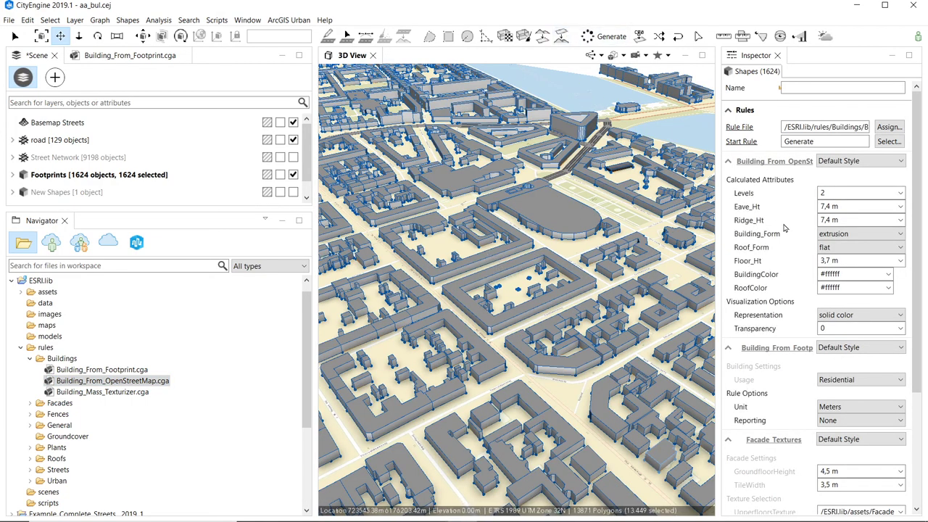
- Set the representation of all selected buildings to realistic with facade textures and review the available Usage options
click(866, 318)
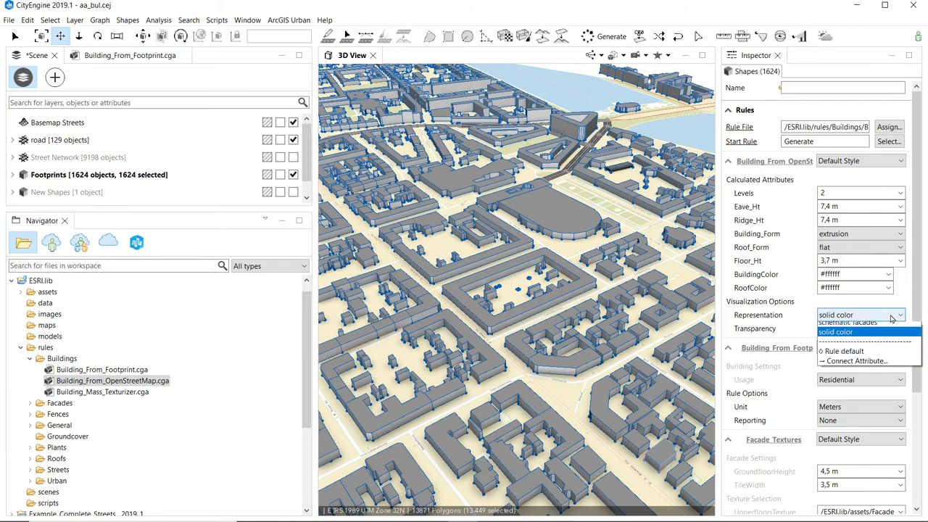
click(863, 330)
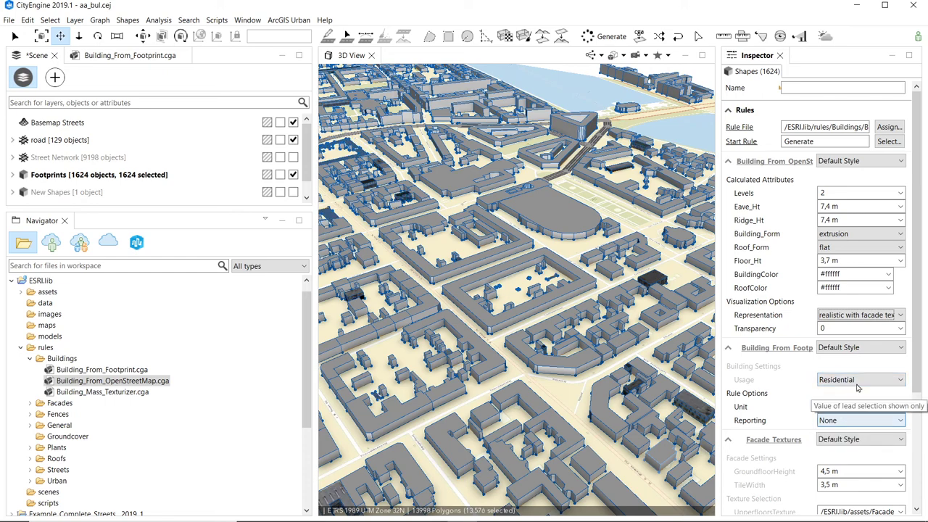
click(855, 379)
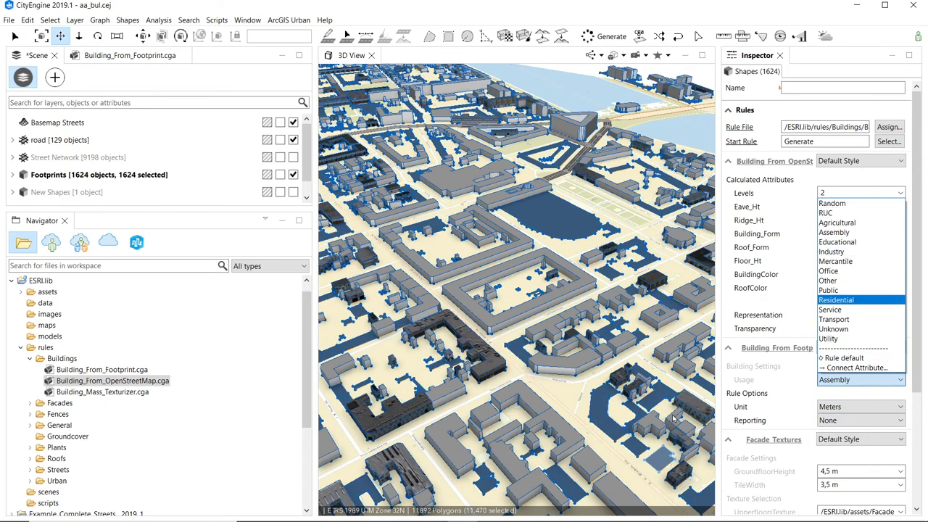
click(835, 300)
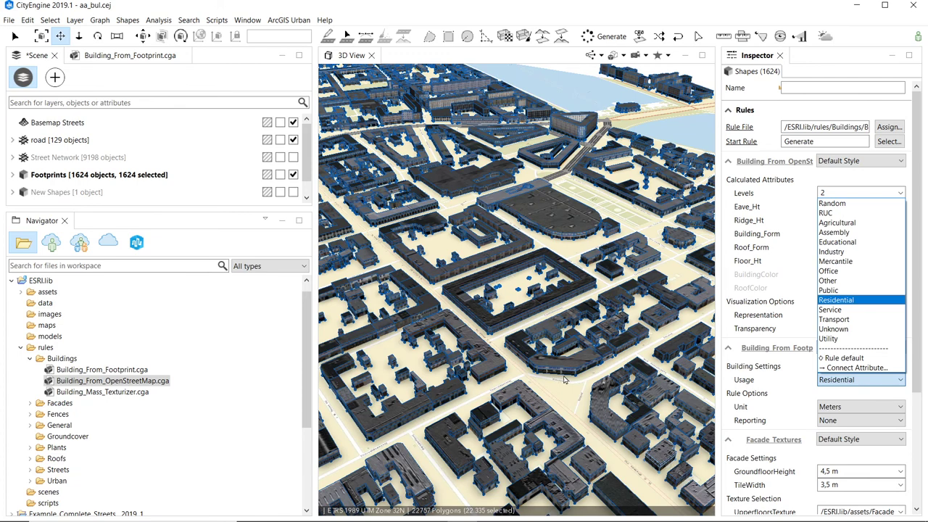
click(565, 377)
- Examine the textured facades of the generated street-corner buildings and of the low RUC building
scroll(569, 384, up, 5)
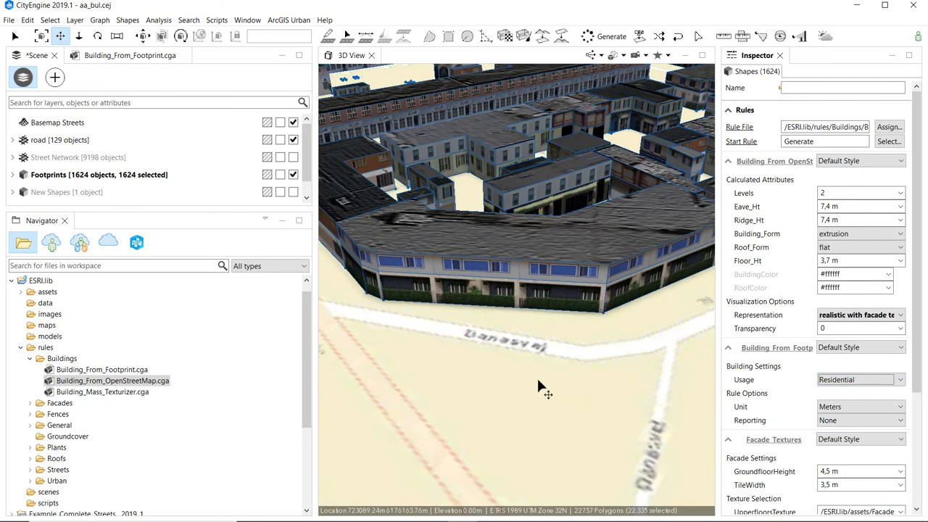
scroll(538, 387, up, 5)
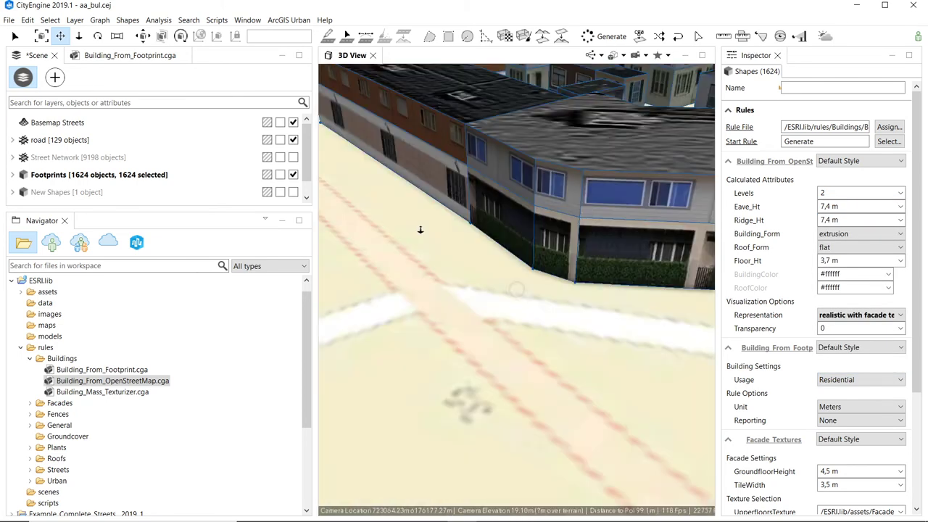
key(f)
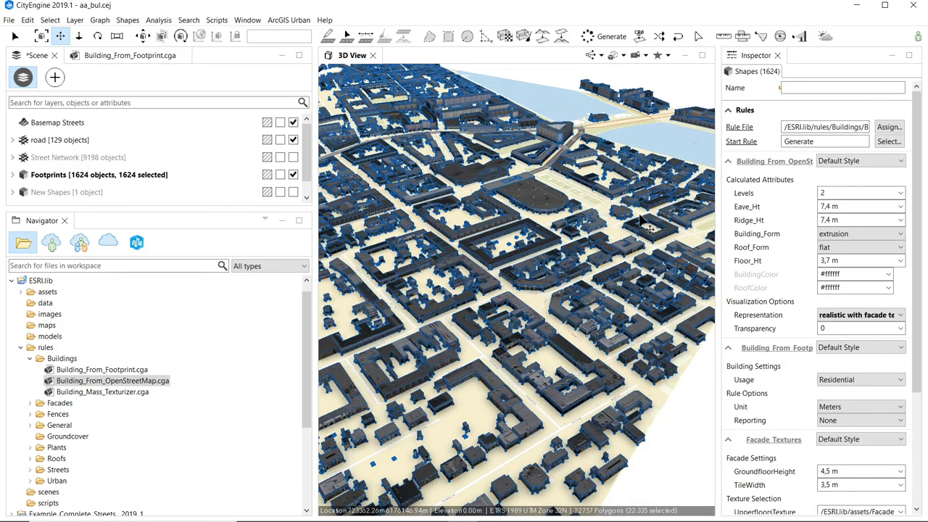
scroll(640, 221, up, 10)
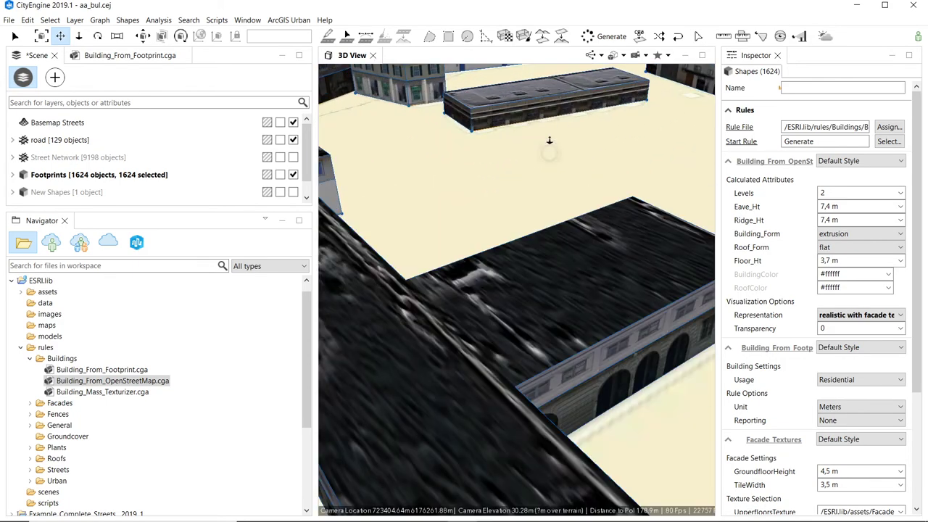
scroll(549, 140, up, 8)
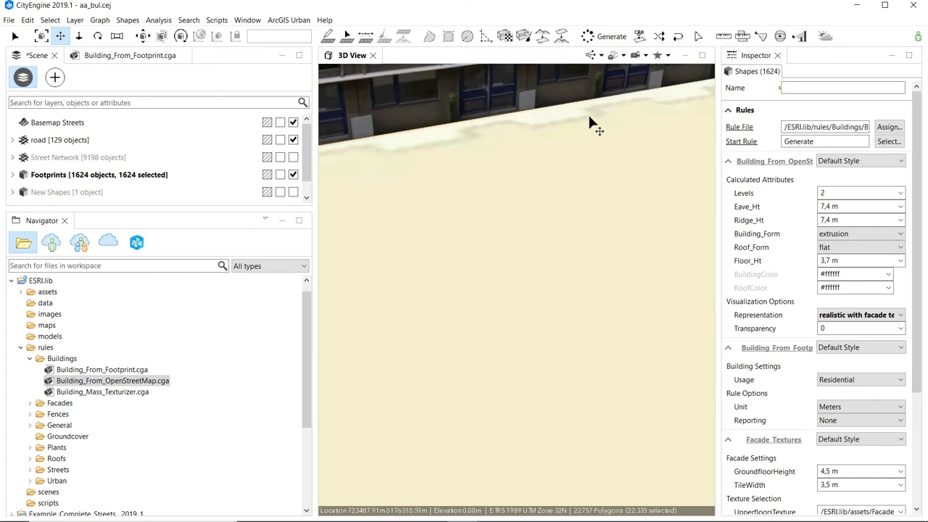
alt+drag(587, 155, 534, 151)
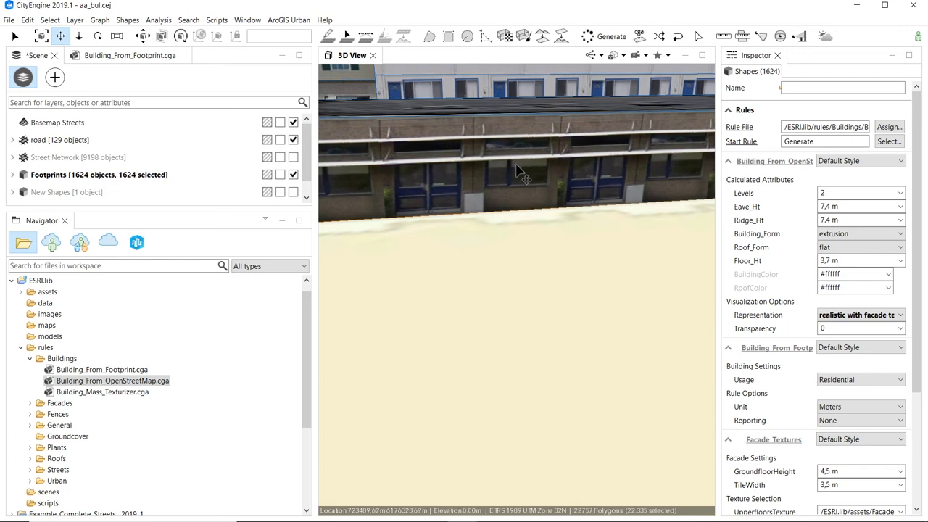
scroll(517, 169, down, 5)
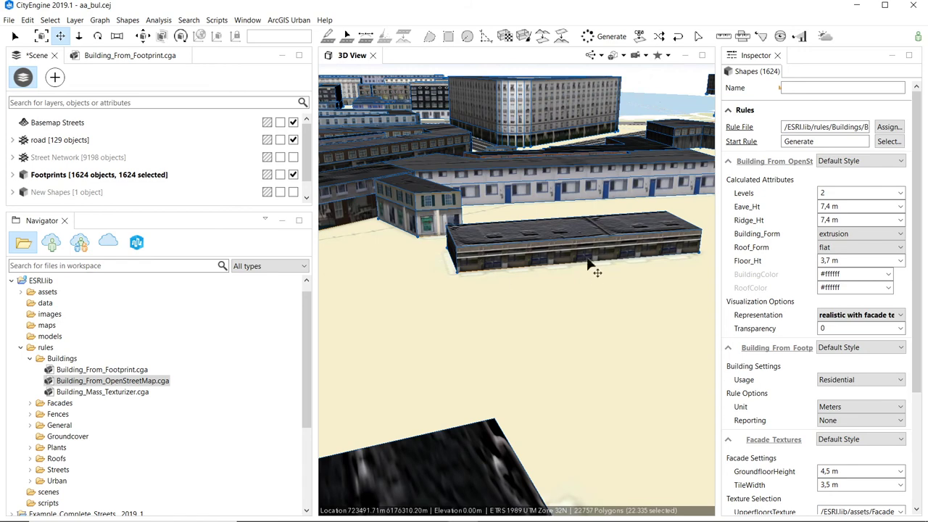
- Set the small building beside the RUC building to Public usage and 7 levels
click(419, 227)
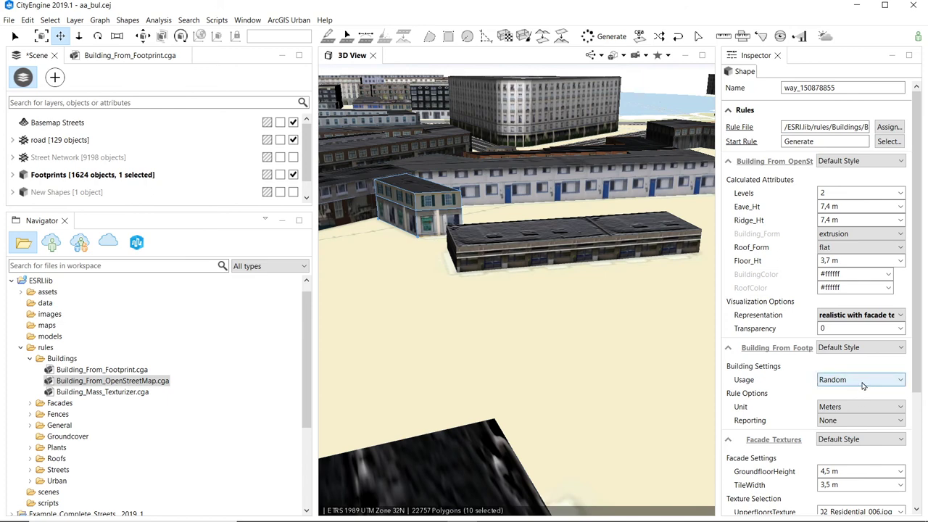
click(862, 383)
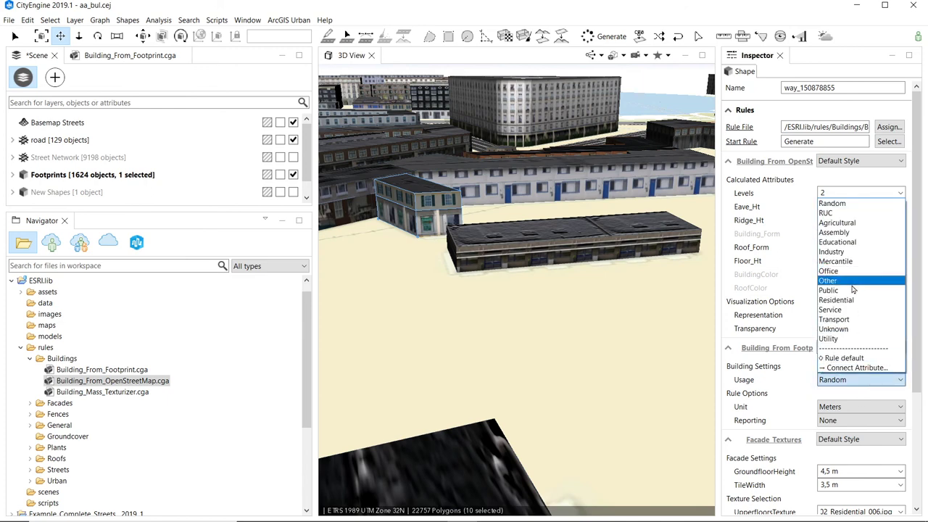
click(851, 290)
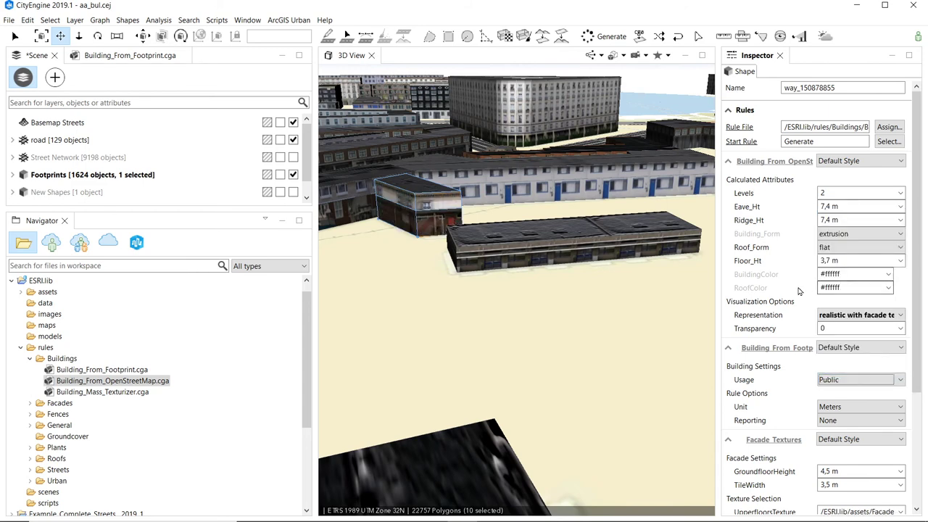
click(869, 193)
text(7)
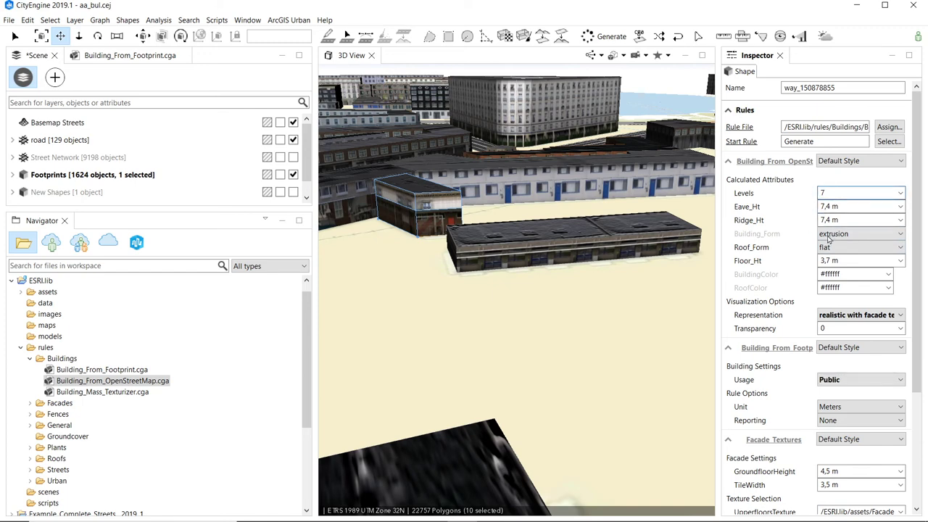
click(865, 219)
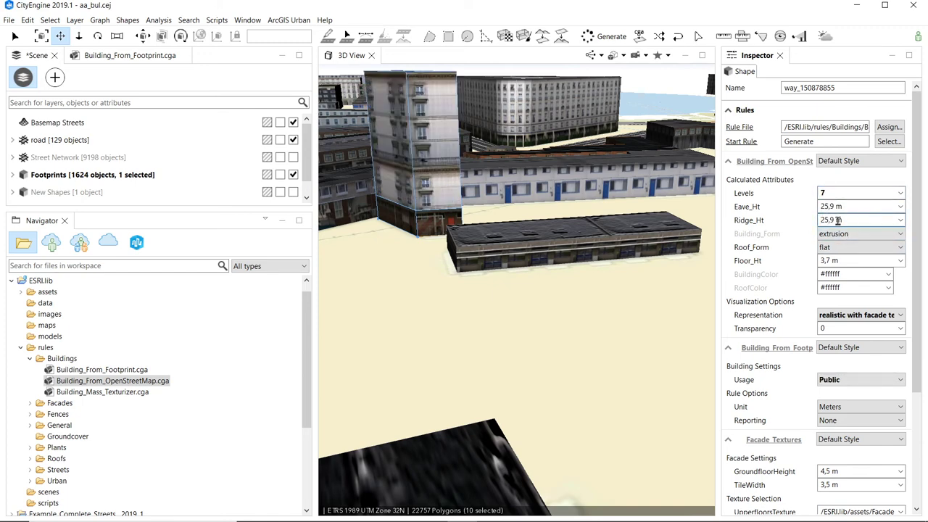